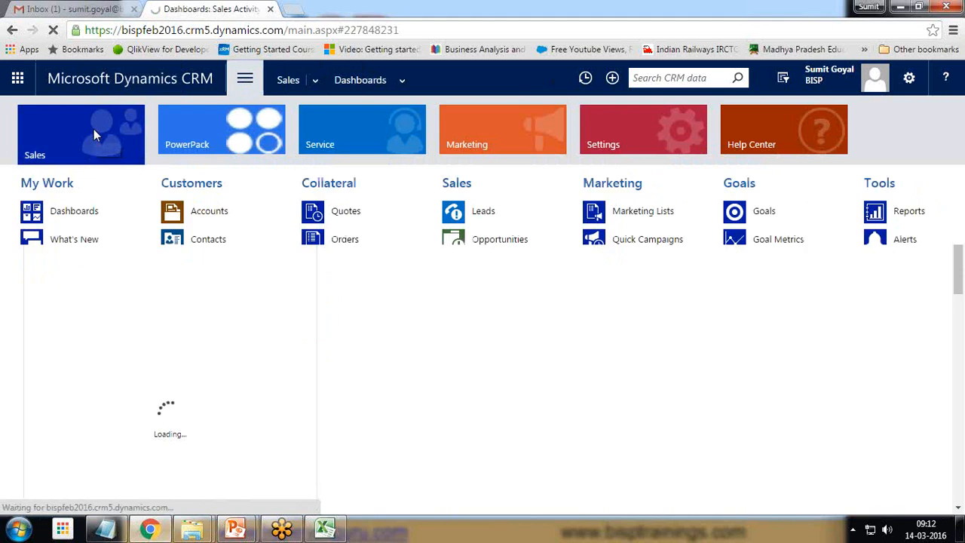
Step: Open the Goals list of the Service area and switch it to the My Active Goals view
click(338, 134)
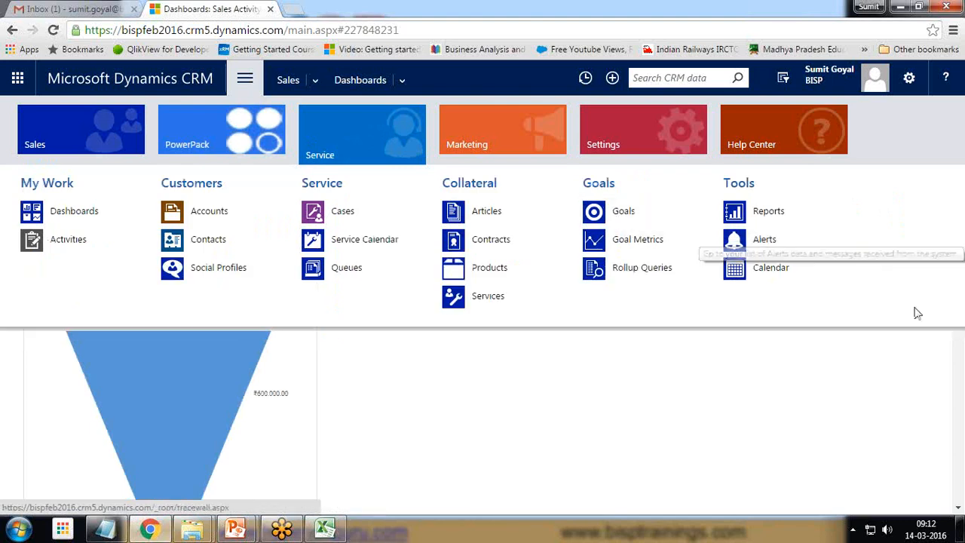
click(950, 429)
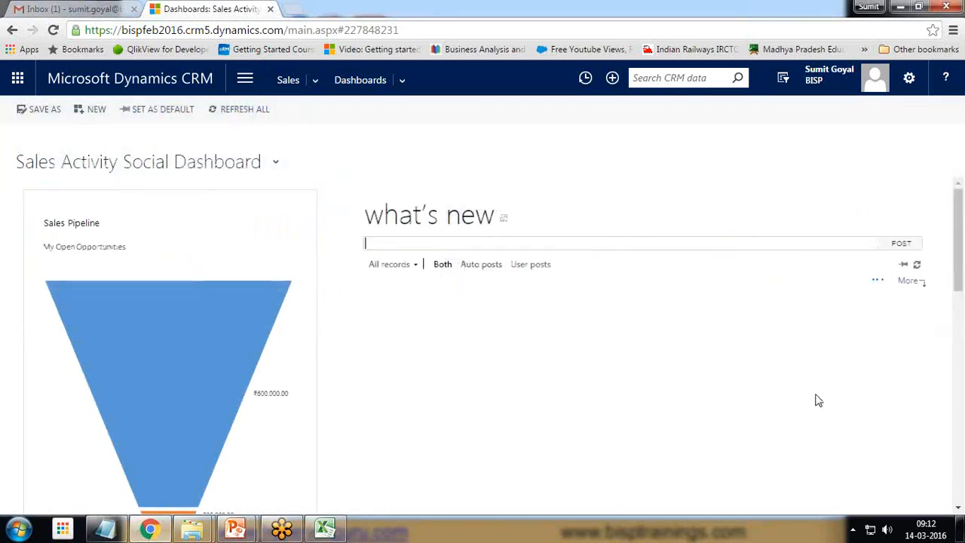
click(245, 78)
click(397, 125)
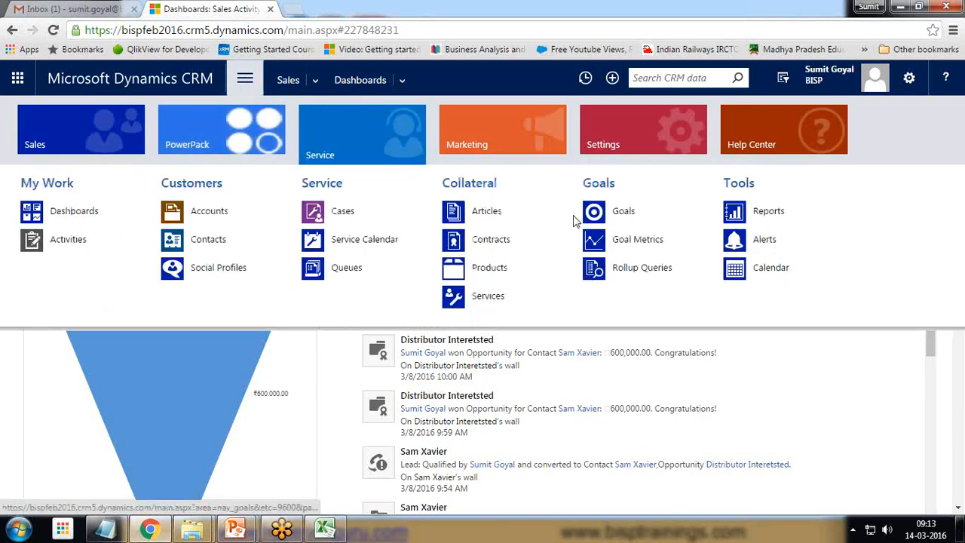
click(619, 211)
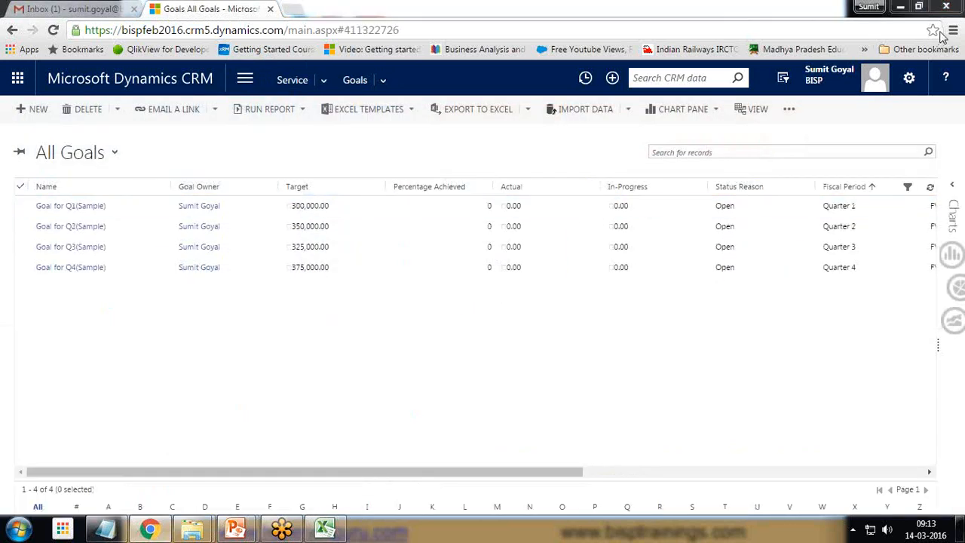
click(115, 154)
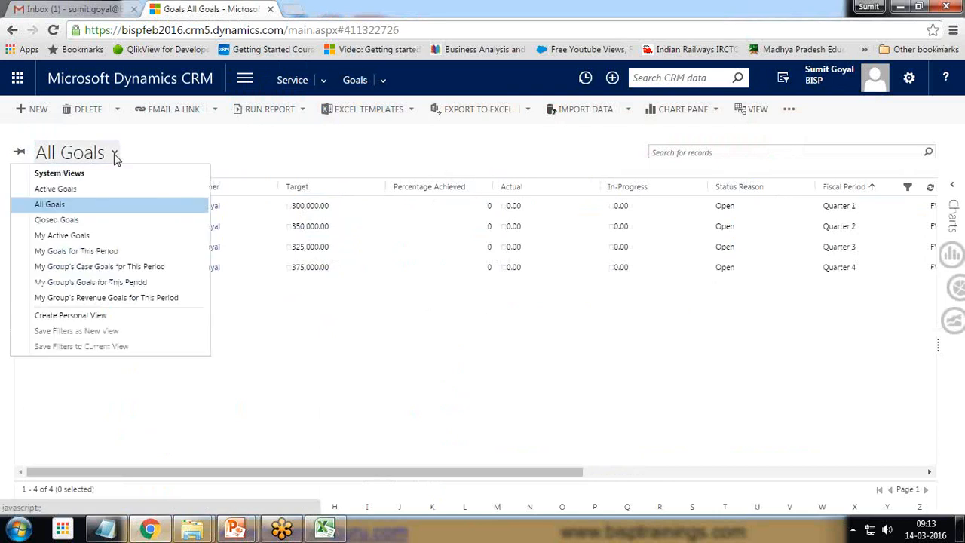
click(67, 238)
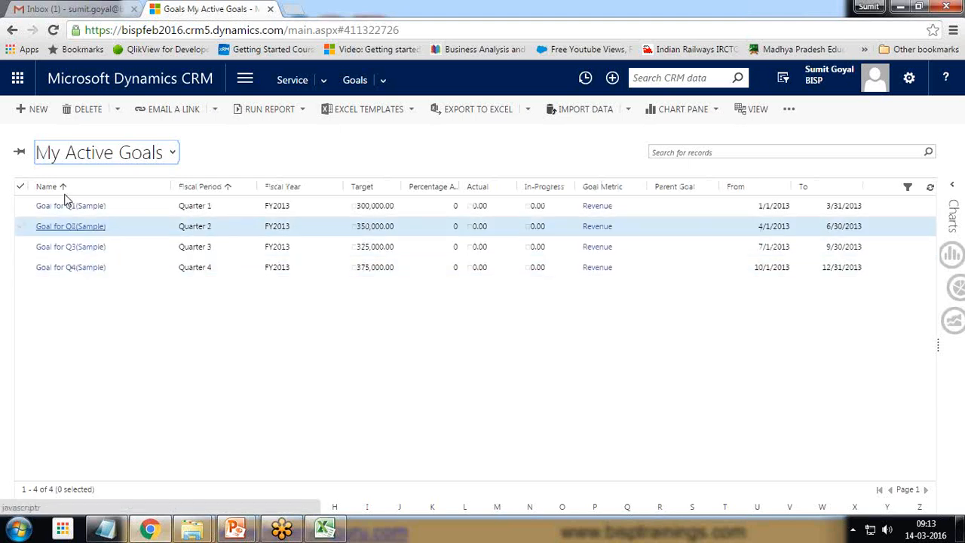
Step: Start a new goal named Cases Resolved and assign the current user as its goal owner
click(34, 111)
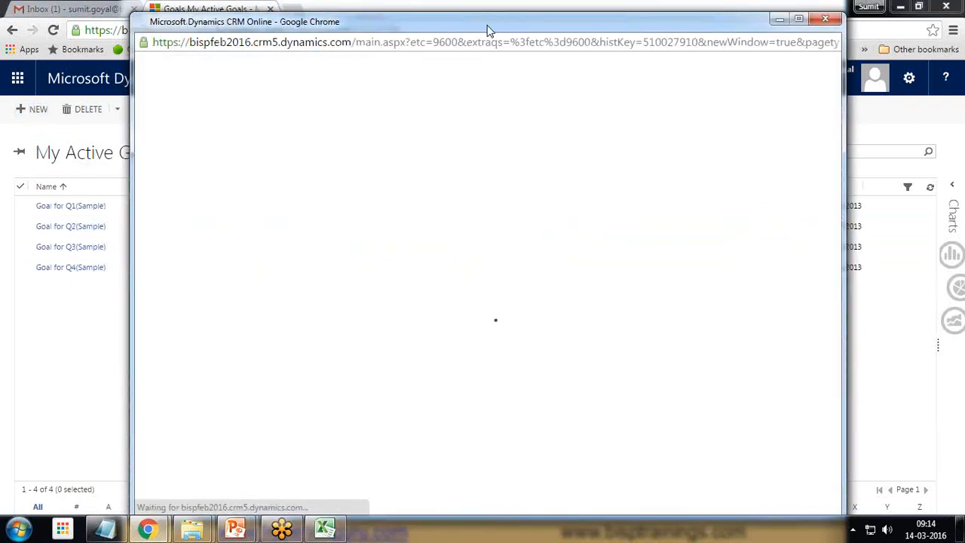
double_click(491, 22)
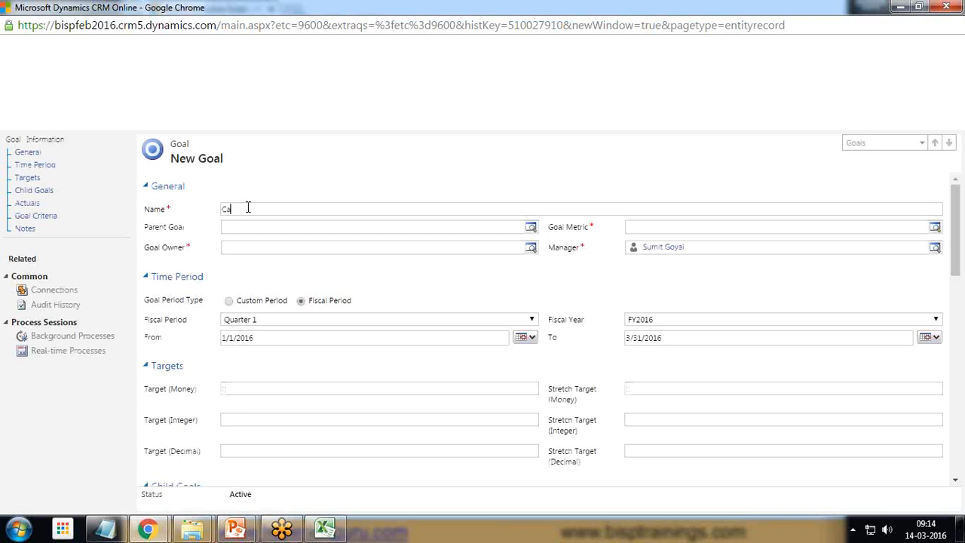
text(e)
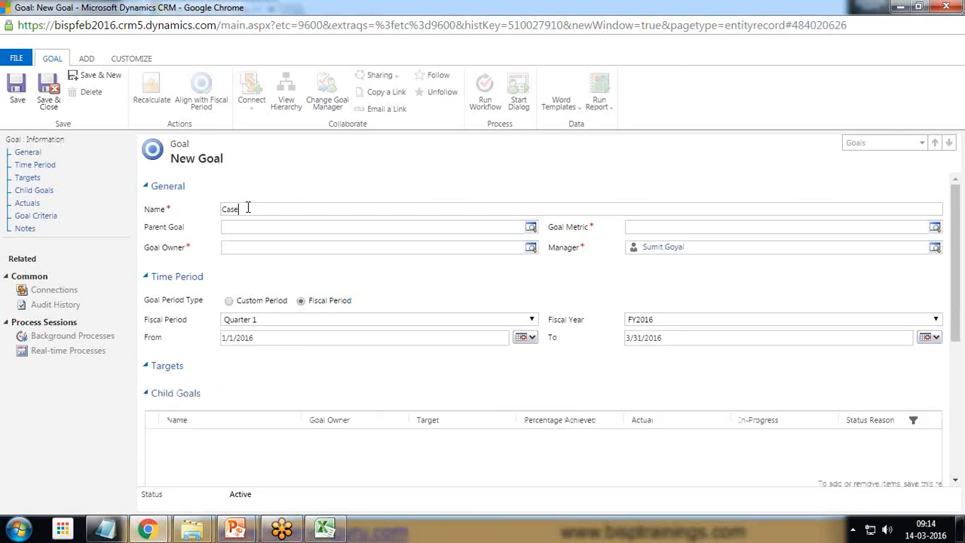
text(Cas)
click(530, 248)
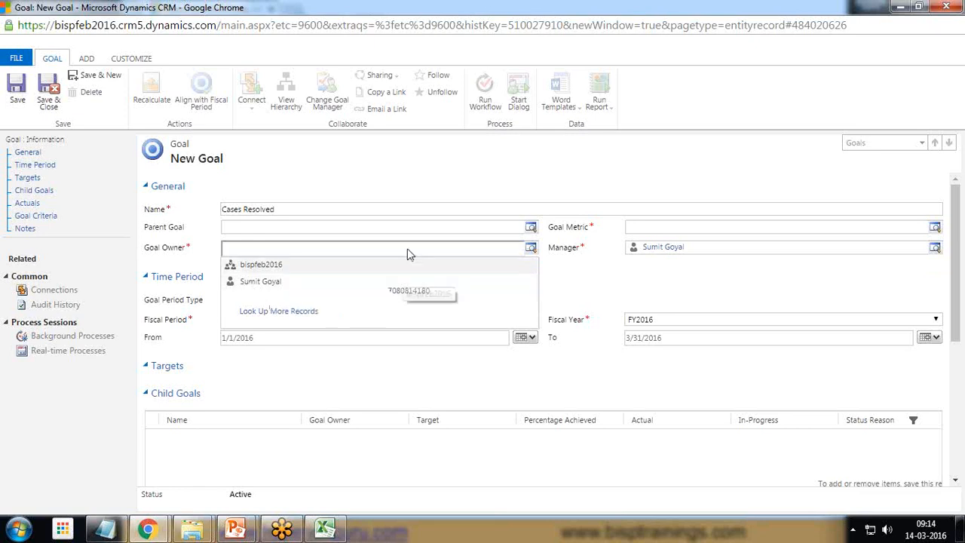
click(265, 282)
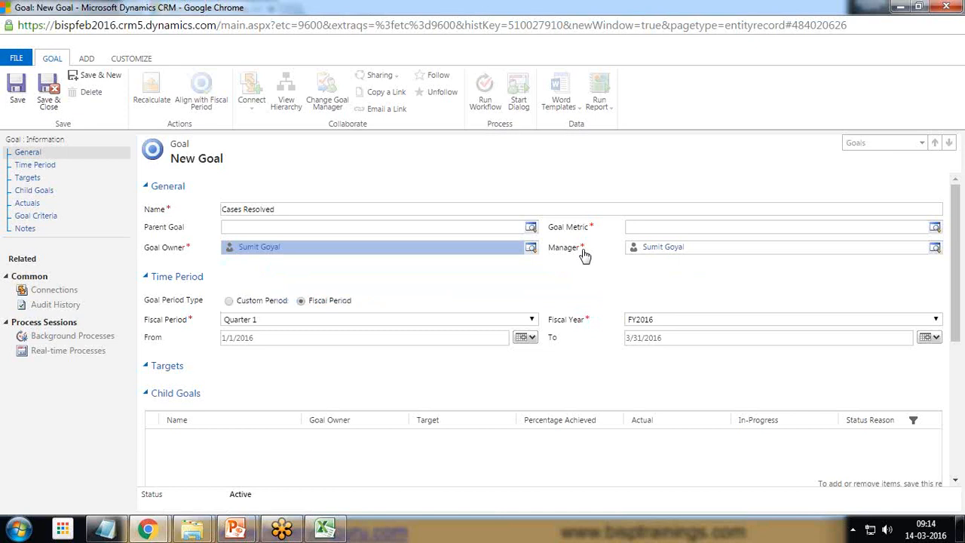
Step: From the goal's metric lookup, create and save a goal metric named Case Goal Metric with the Count metric type
click(934, 227)
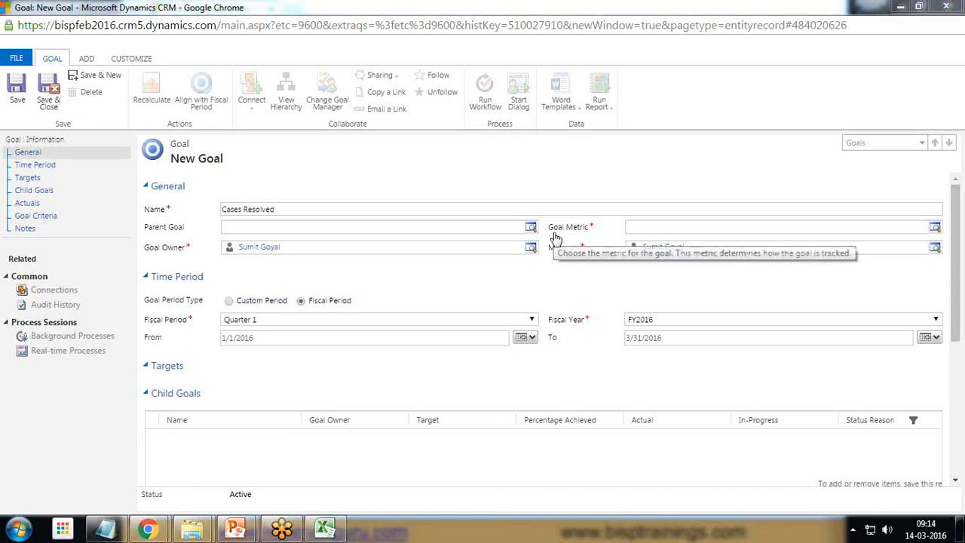
click(934, 228)
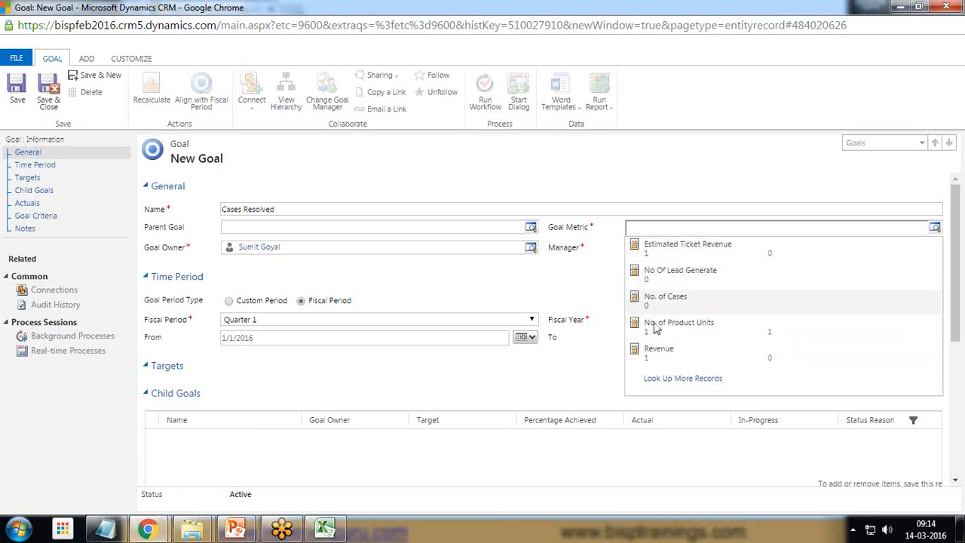
click(678, 381)
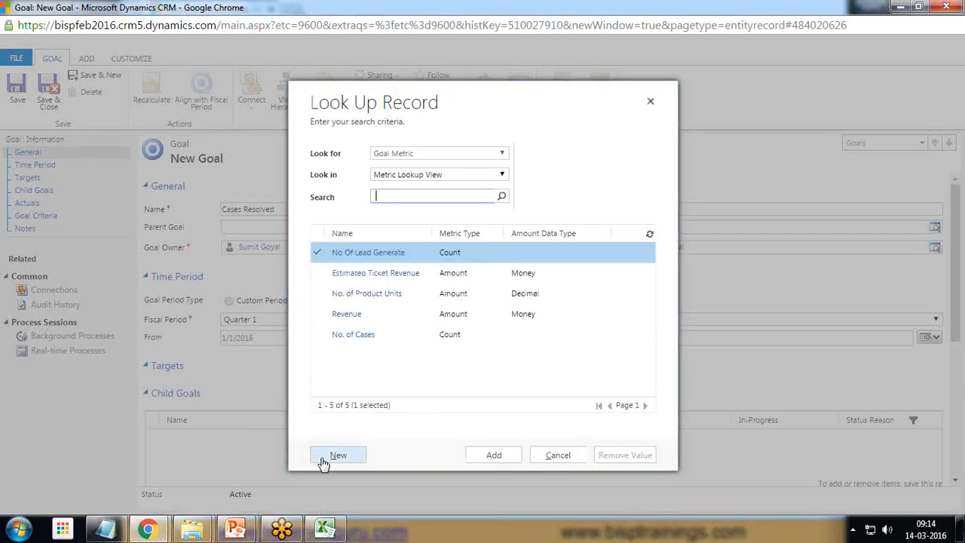
click(337, 456)
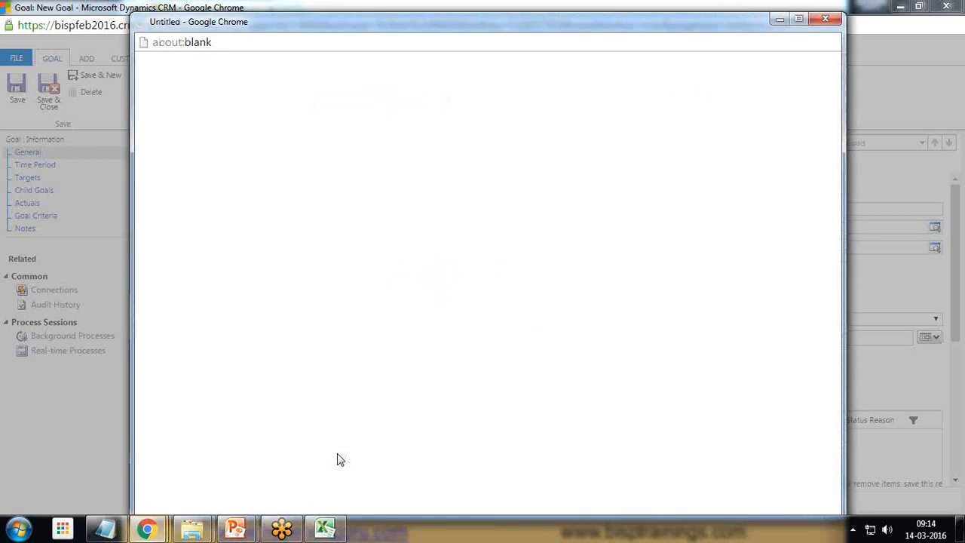
double_click(294, 28)
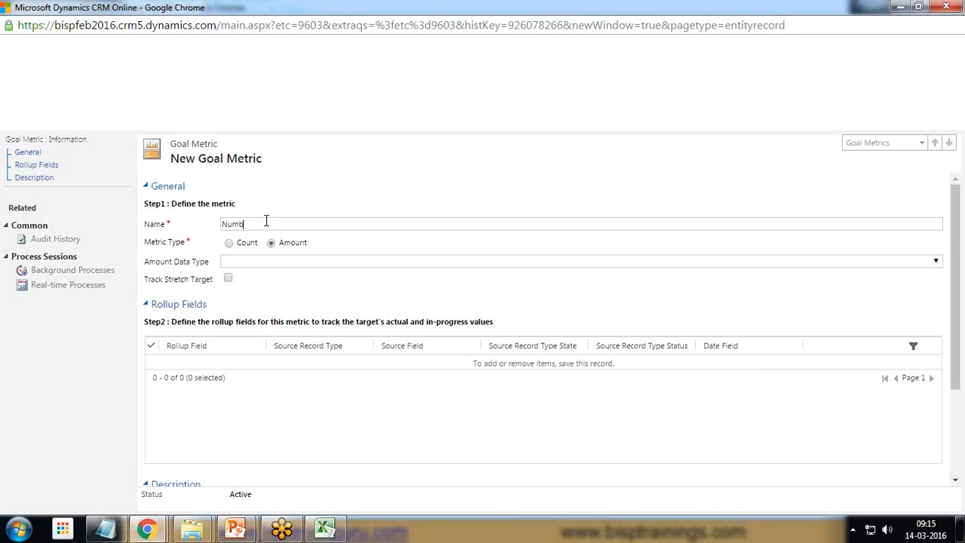
text(Vasd)
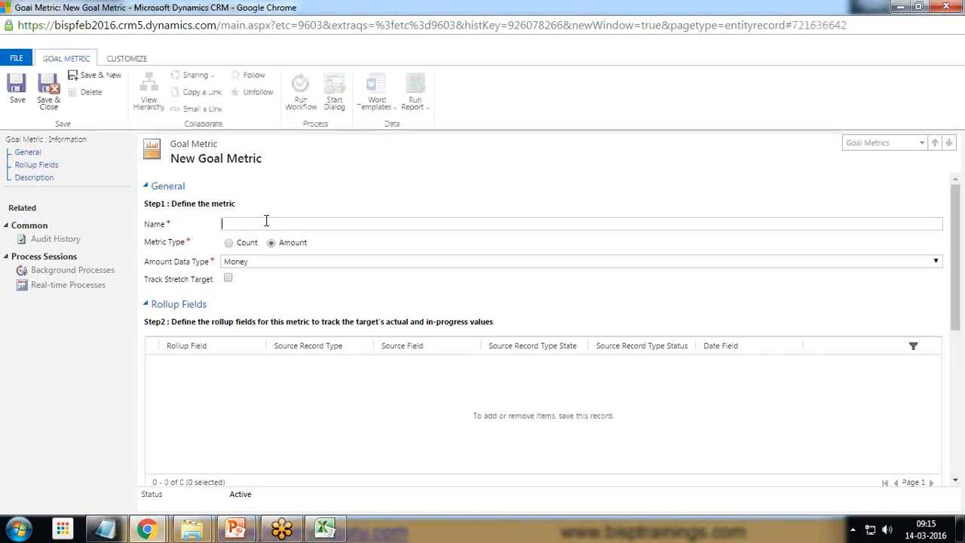
text( Goal Metric)
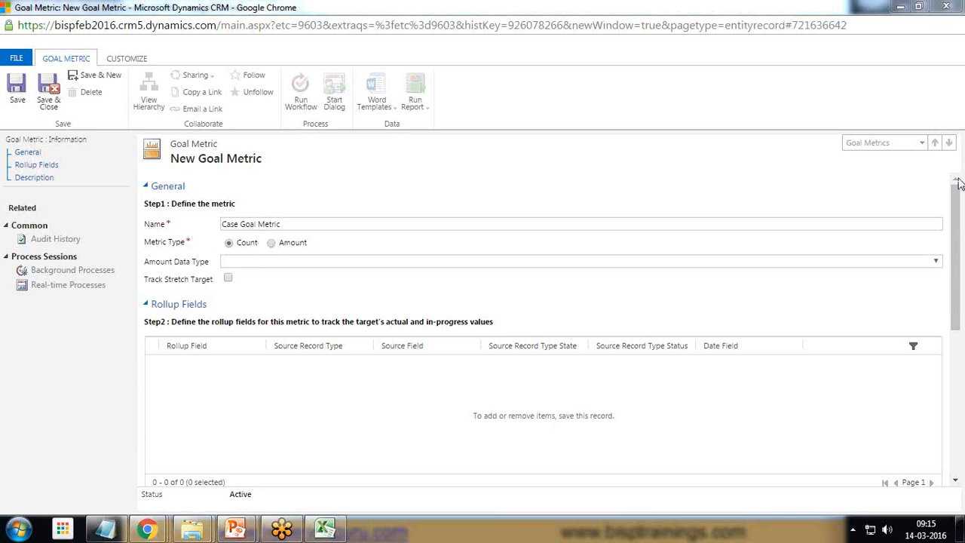
click(18, 88)
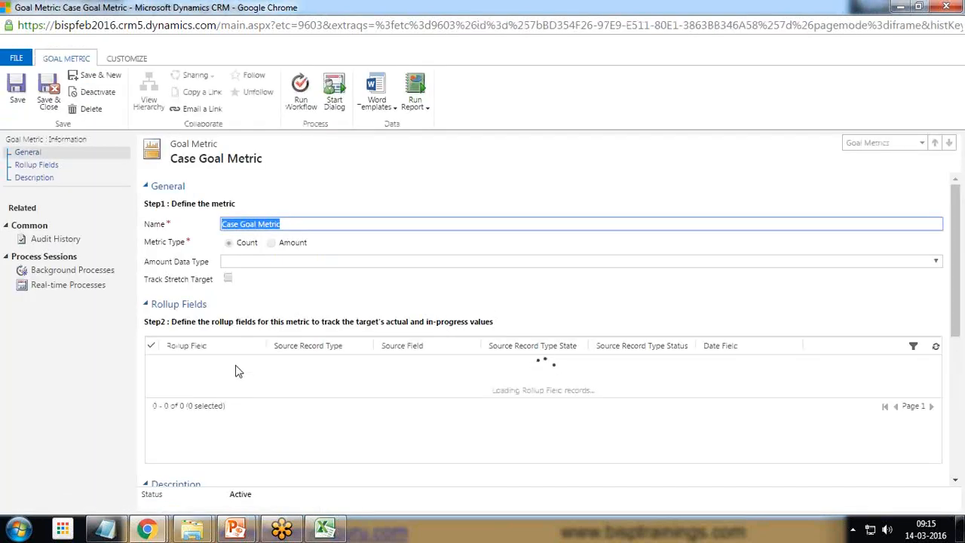
Step: Start a new rollup field for the goal metric and set its source record type to Case
click(235, 370)
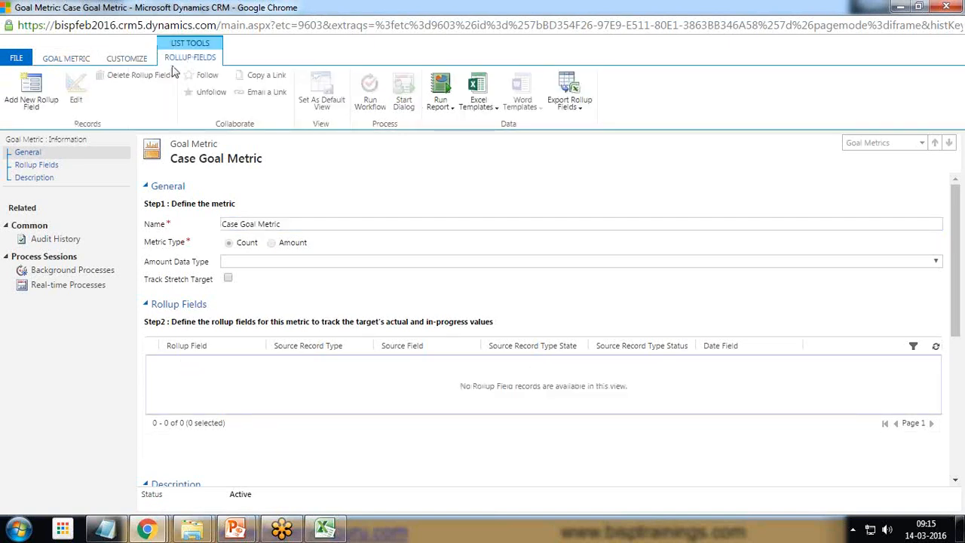
click(31, 89)
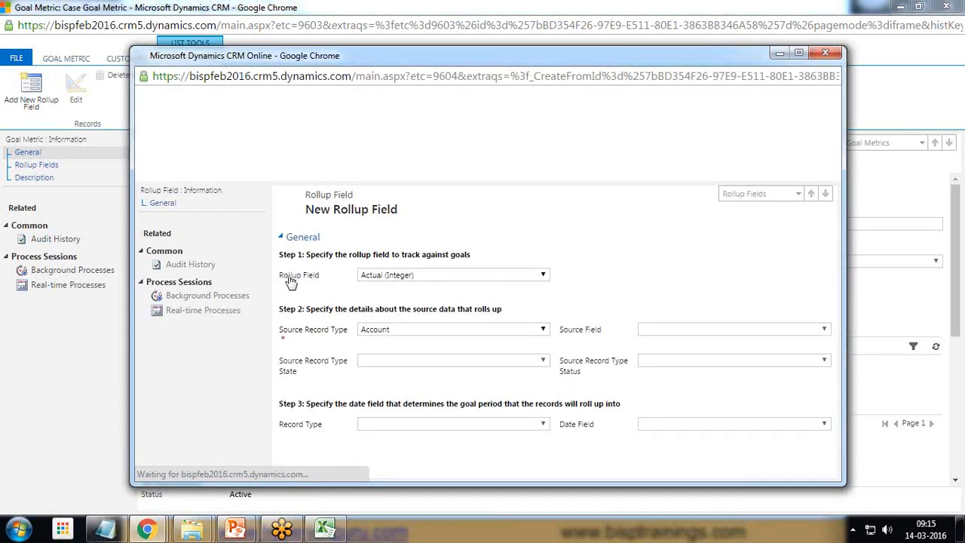
click(399, 275)
click(407, 287)
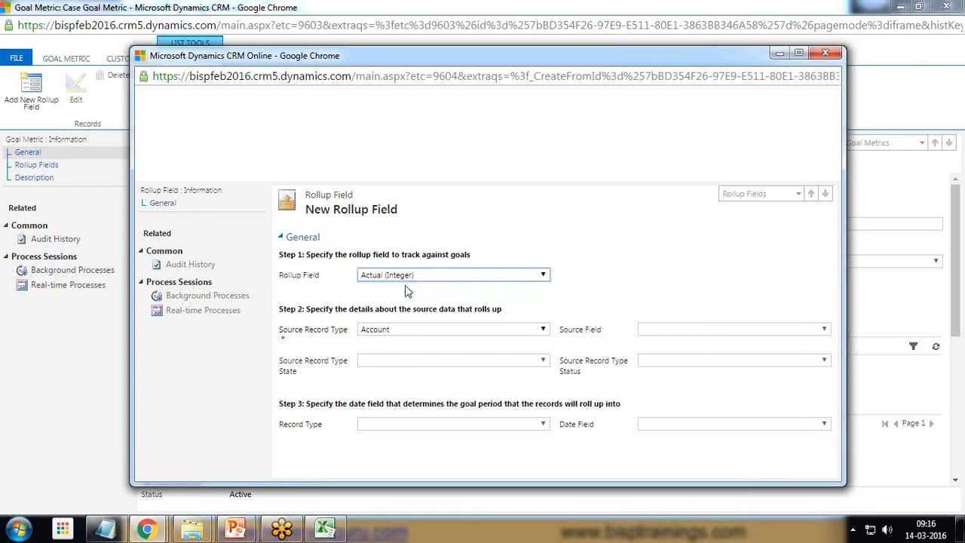
click(406, 331)
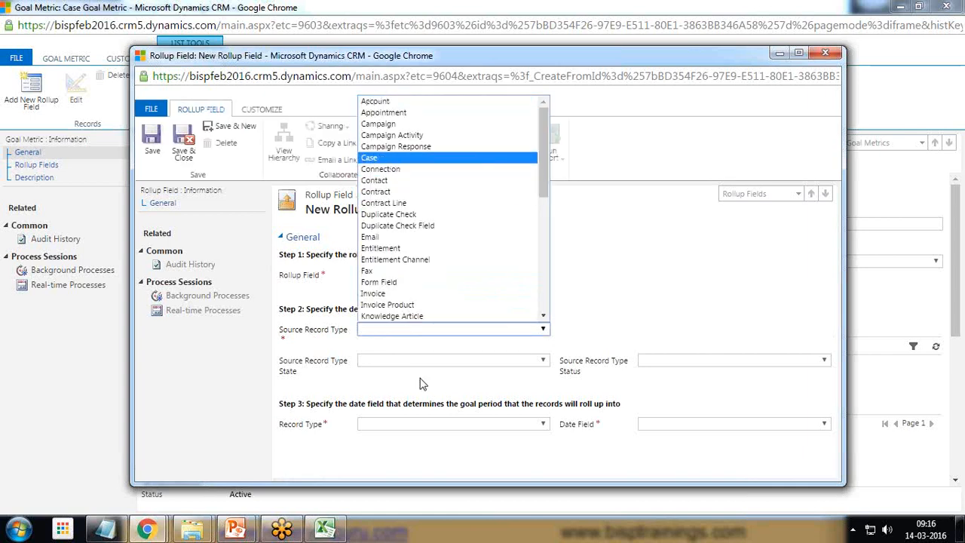
key(Return)
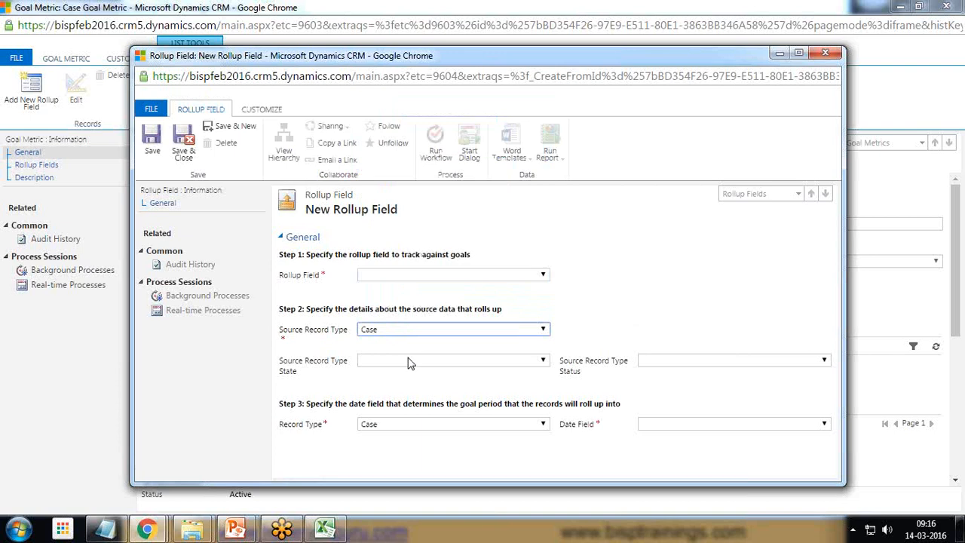
Step: Set the rollup field's source record type state to Resolved and its source record type status to Problem Solved
click(404, 363)
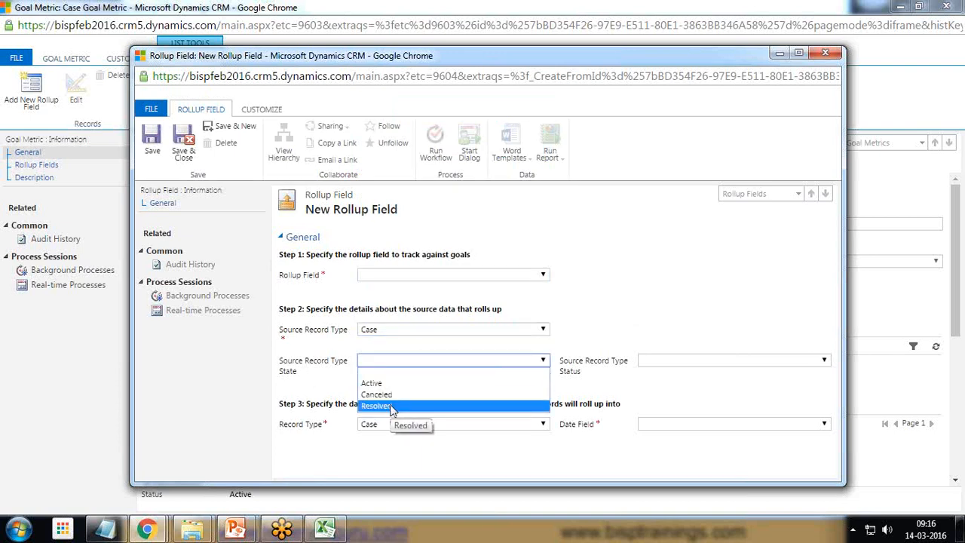
click(391, 406)
click(407, 364)
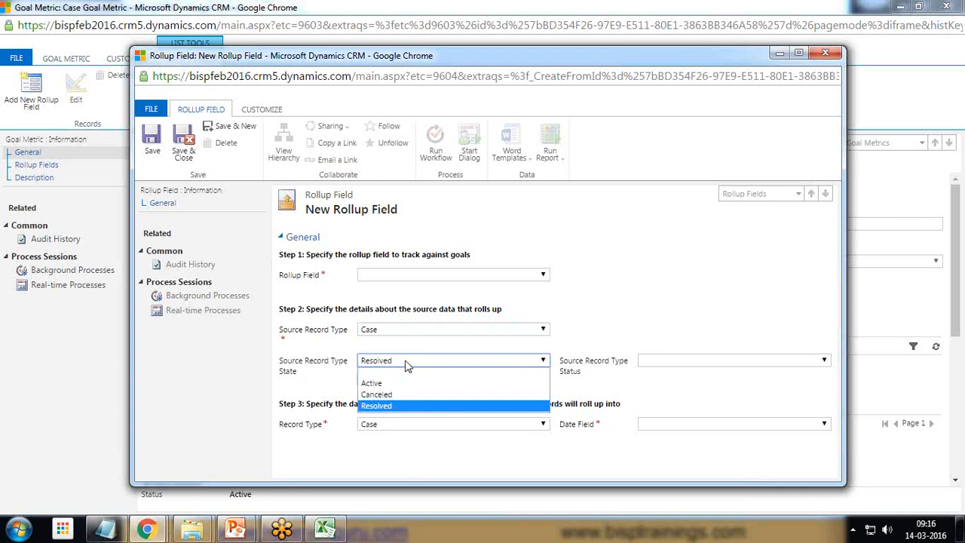
click(393, 412)
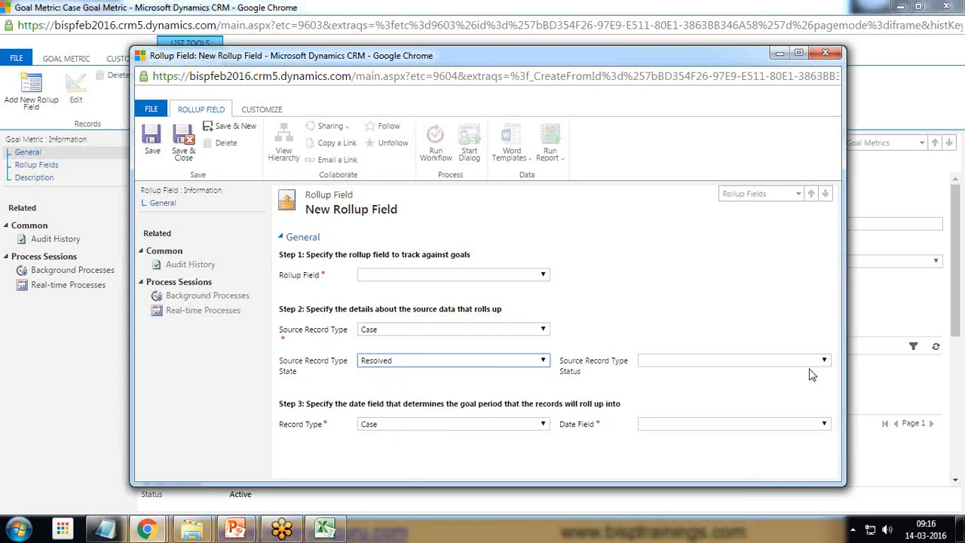
click(759, 363)
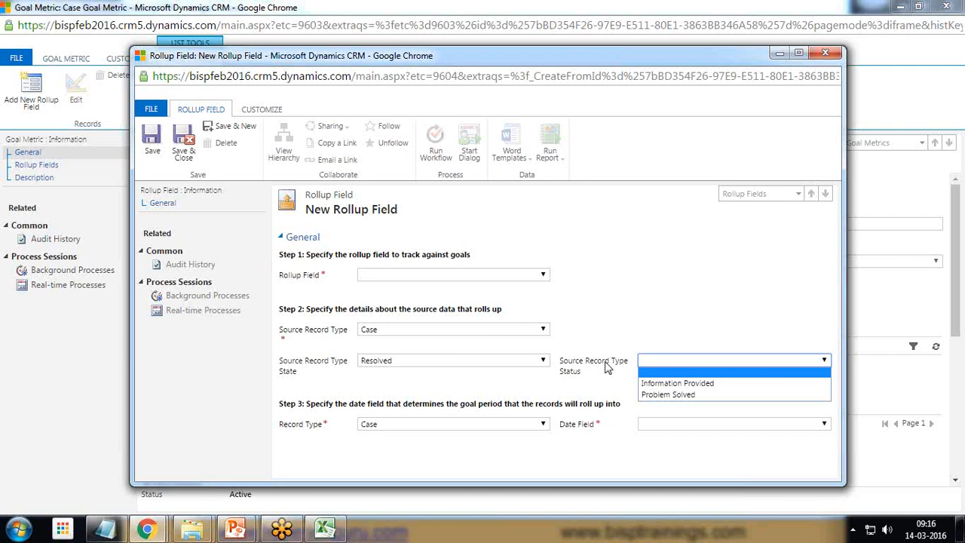
click(683, 397)
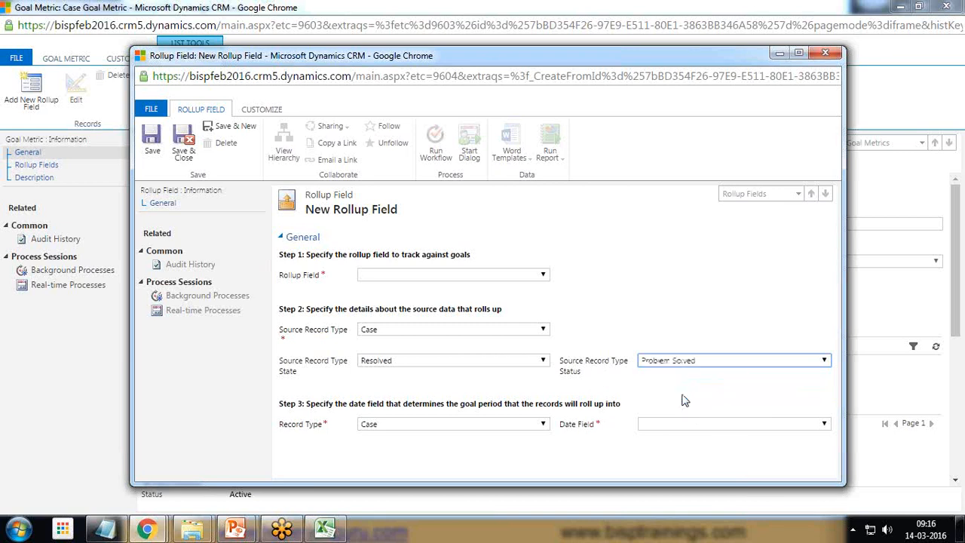
click(685, 361)
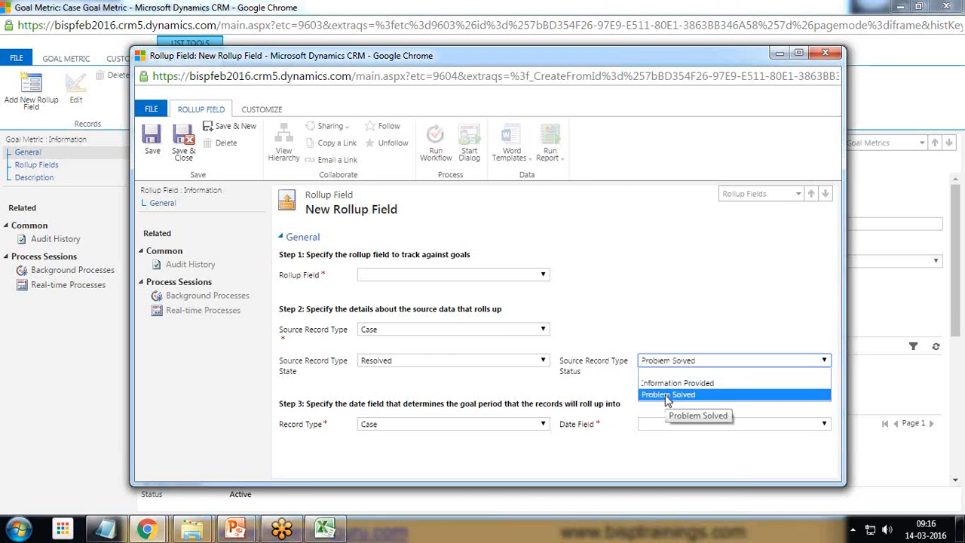
click(666, 381)
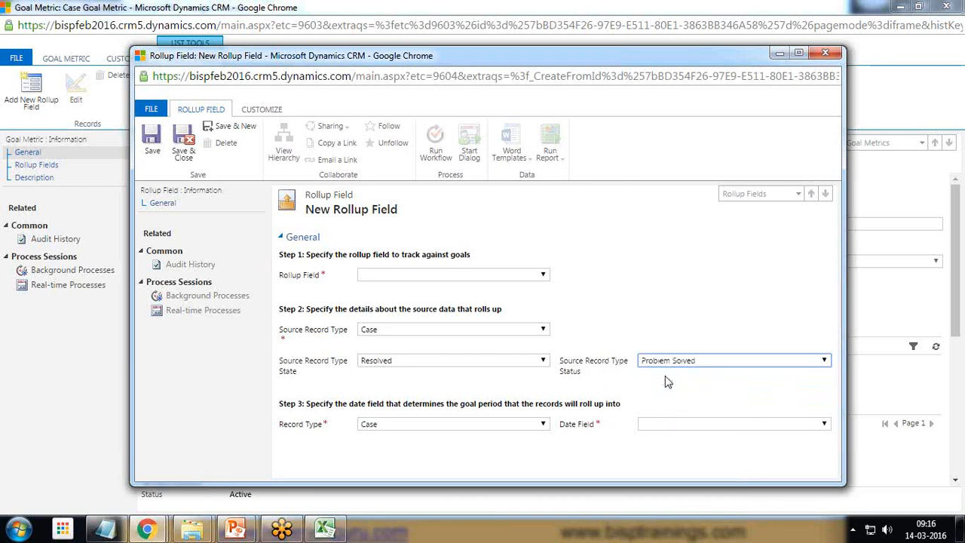
click(669, 364)
click(663, 398)
Step: Set the date field that determines the goal period to Modified On
click(702, 435)
click(701, 433)
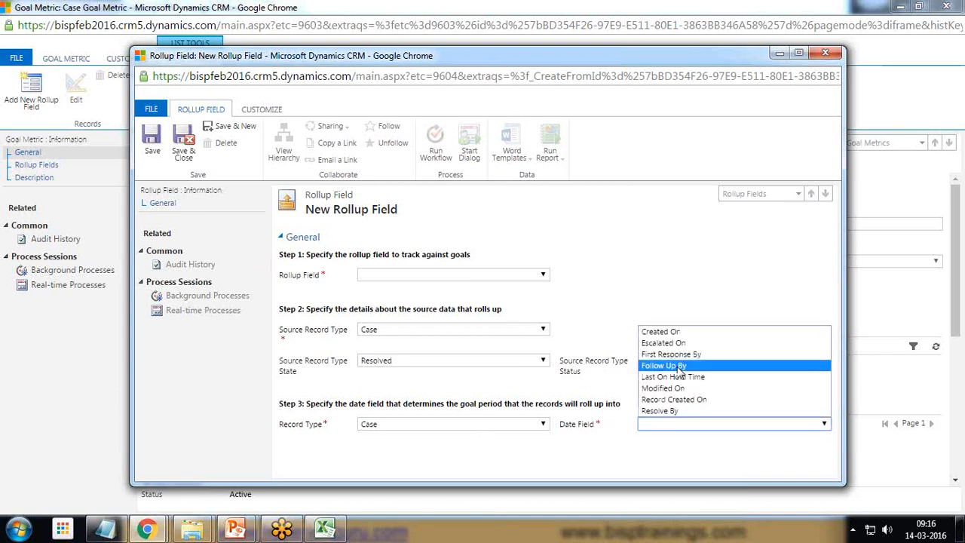
click(673, 390)
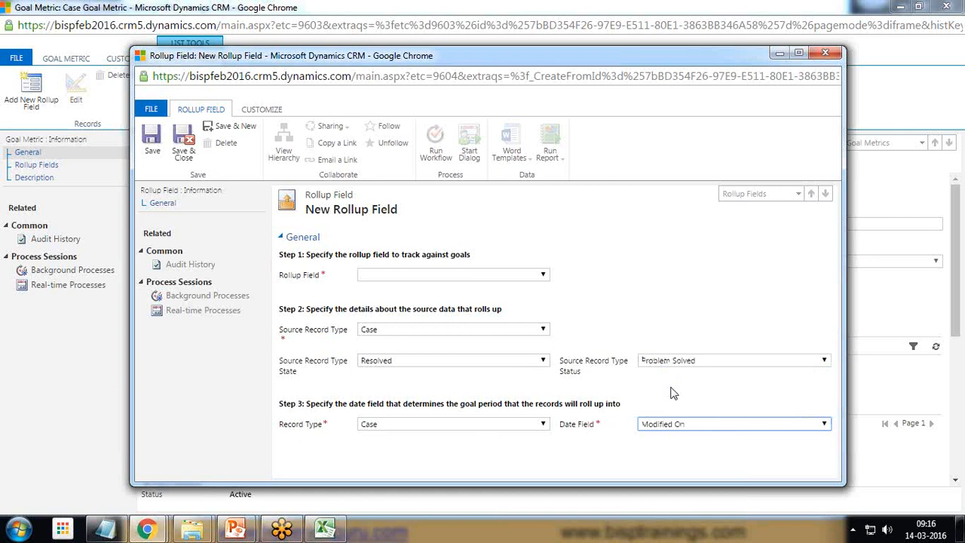
Step: Try to save and close the new rollup field record, and set its Rollup Field value to Actual (Integer)
click(185, 148)
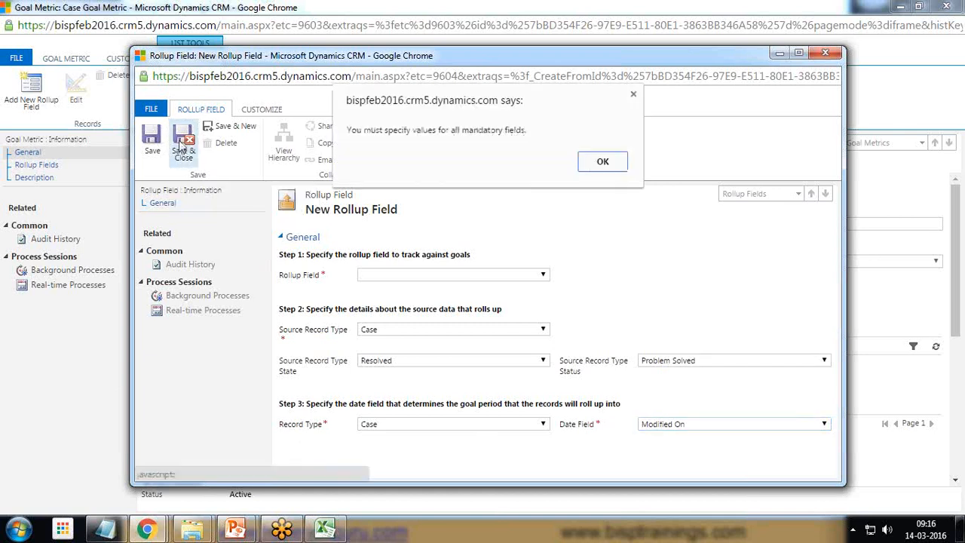
click(603, 162)
click(484, 275)
click(436, 286)
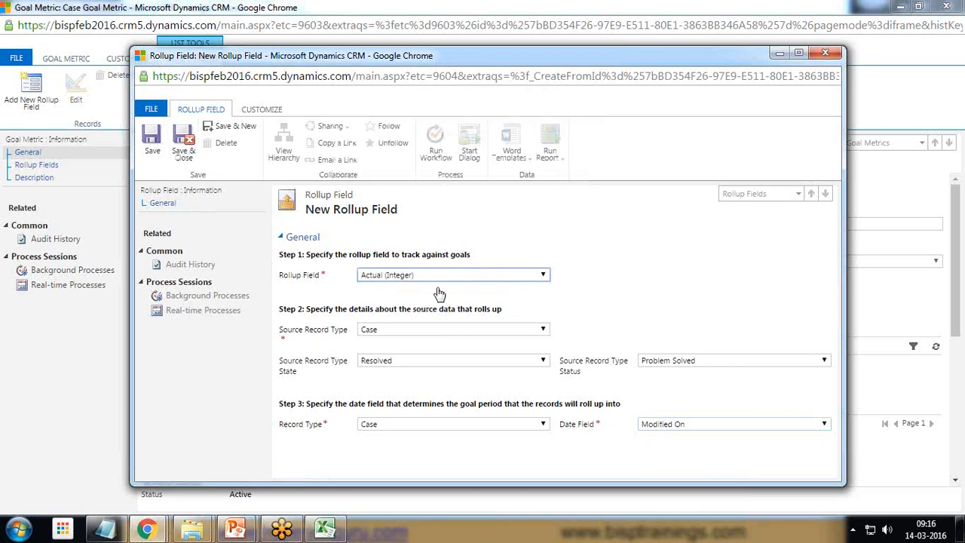
Step: Save and close the rollup field and the Case Goal Metric, and assign that metric to the new goal
click(183, 145)
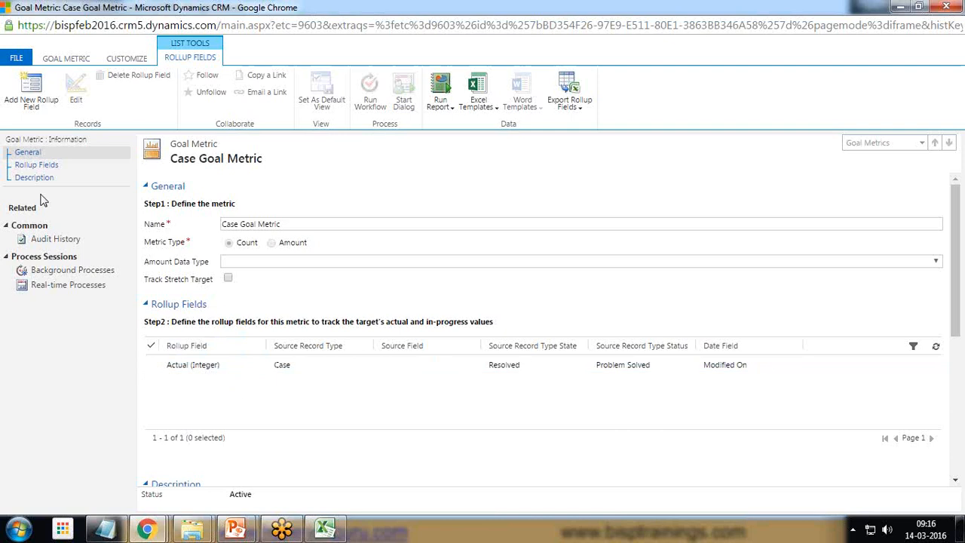
click(66, 59)
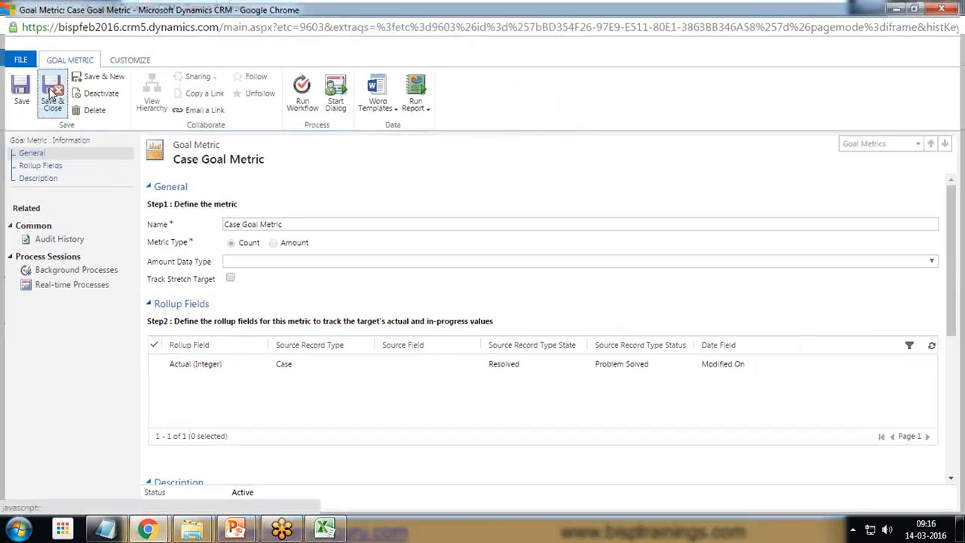
click(49, 92)
click(493, 457)
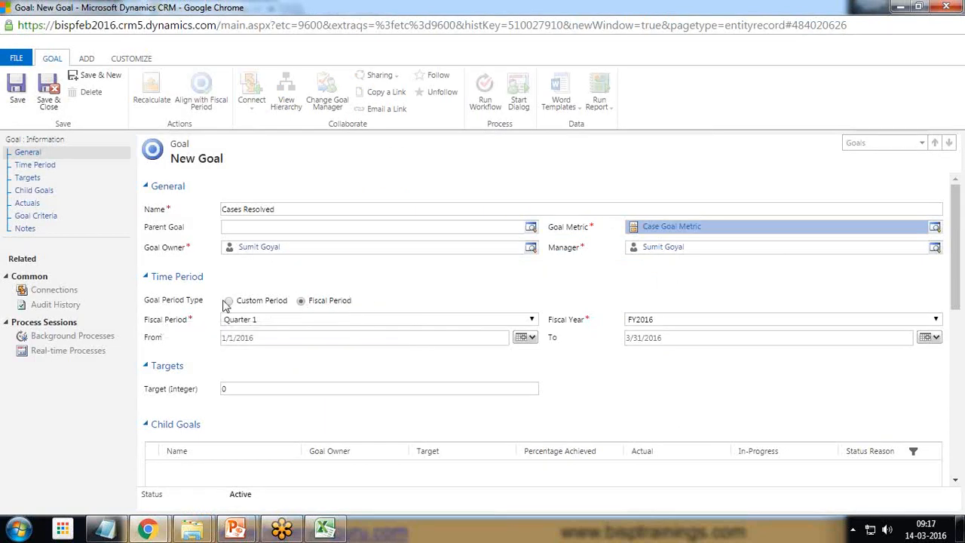
Step: Switch the goal's time period to Custom Period and set its From date to 3/14/2016
click(228, 302)
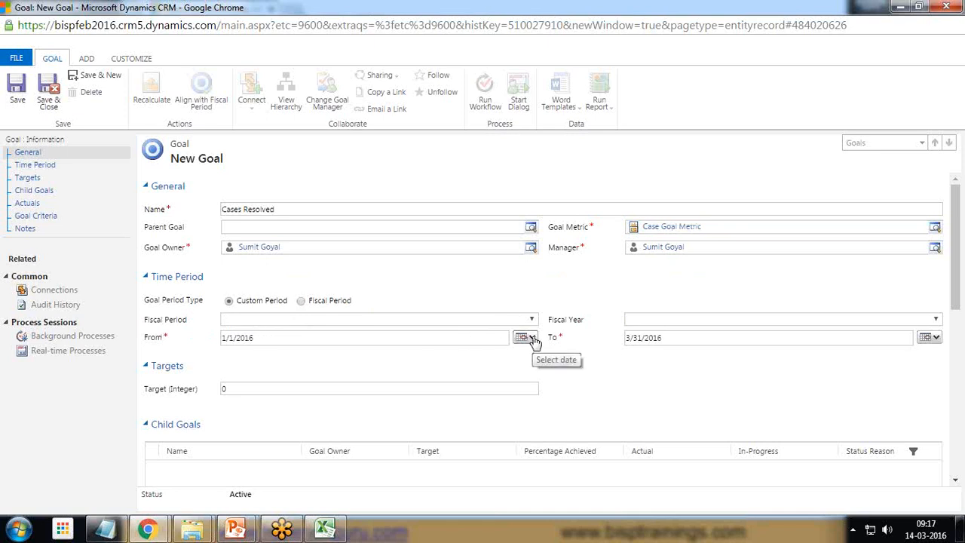
click(931, 529)
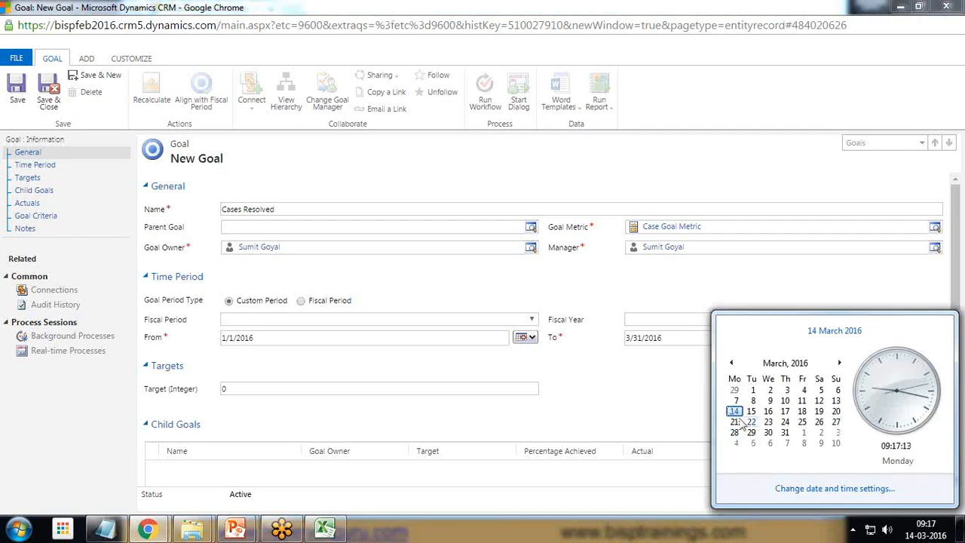
click(663, 365)
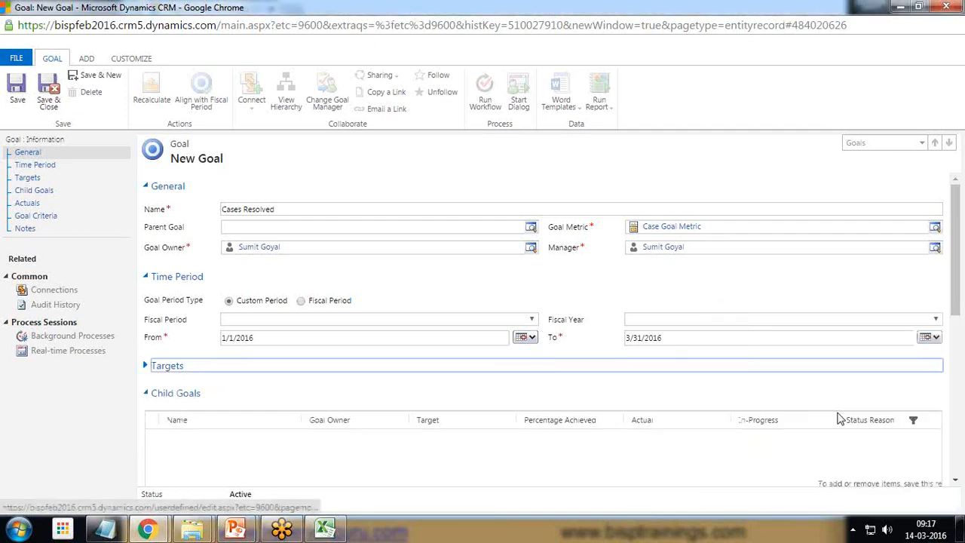
click(527, 338)
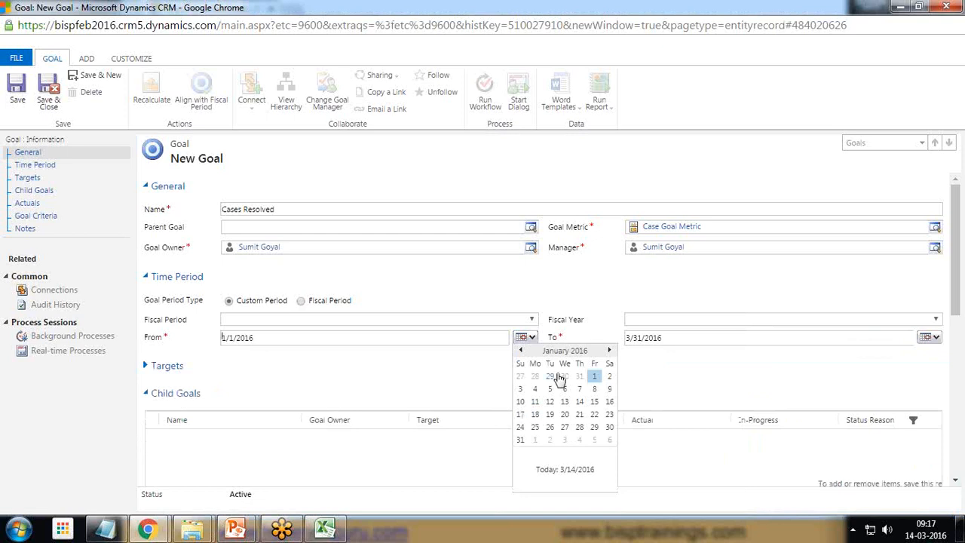
click(601, 352)
click(609, 351)
click(520, 350)
click(599, 368)
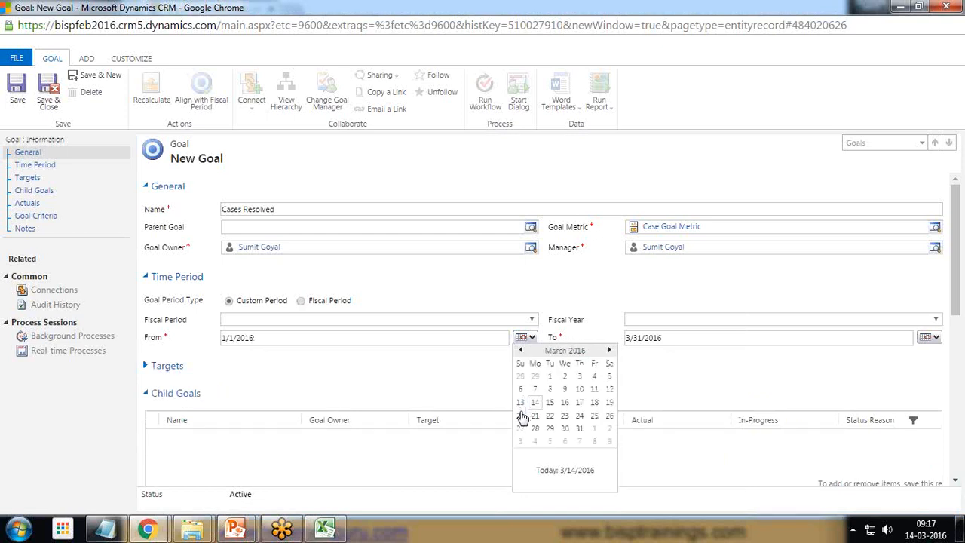
click(535, 402)
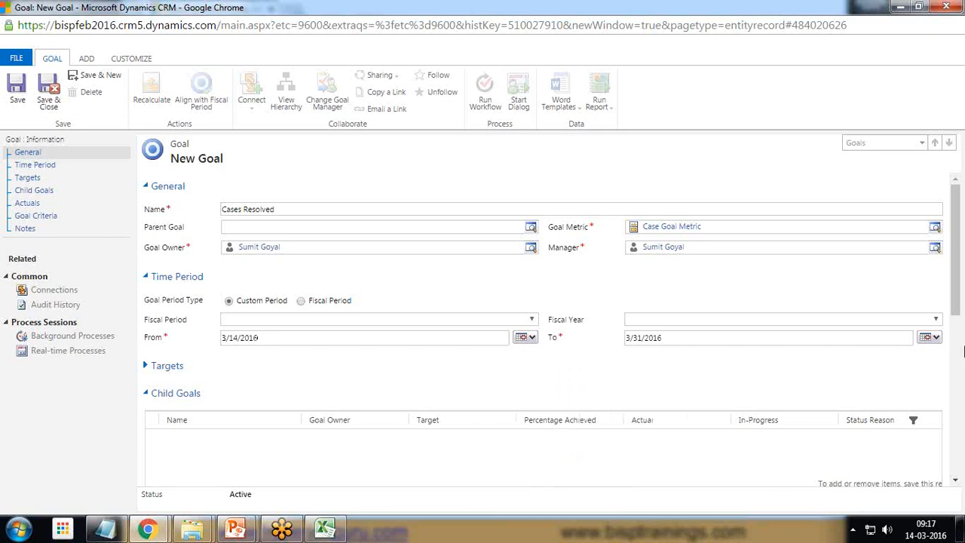
Step: Set the goal's To date to 3/20/2016 and save the goal record
click(936, 339)
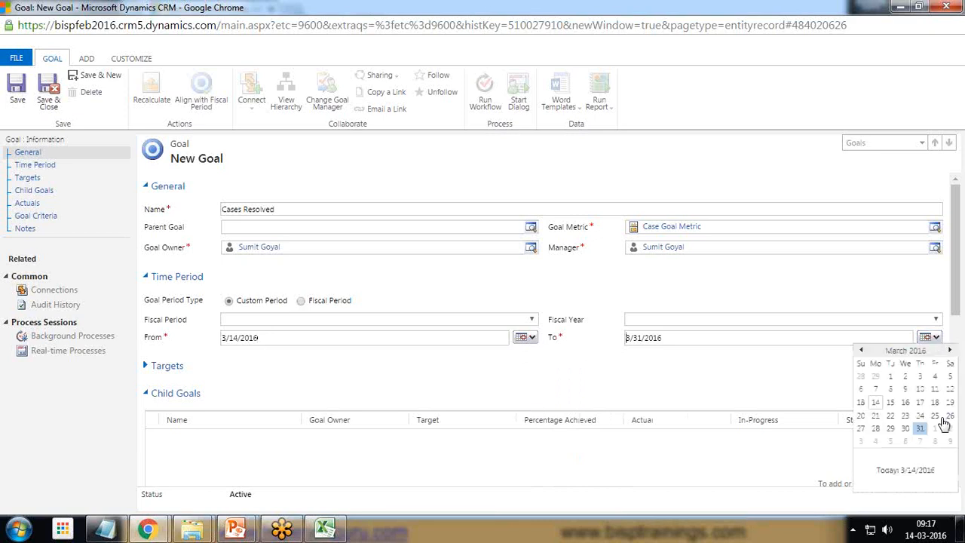
click(861, 417)
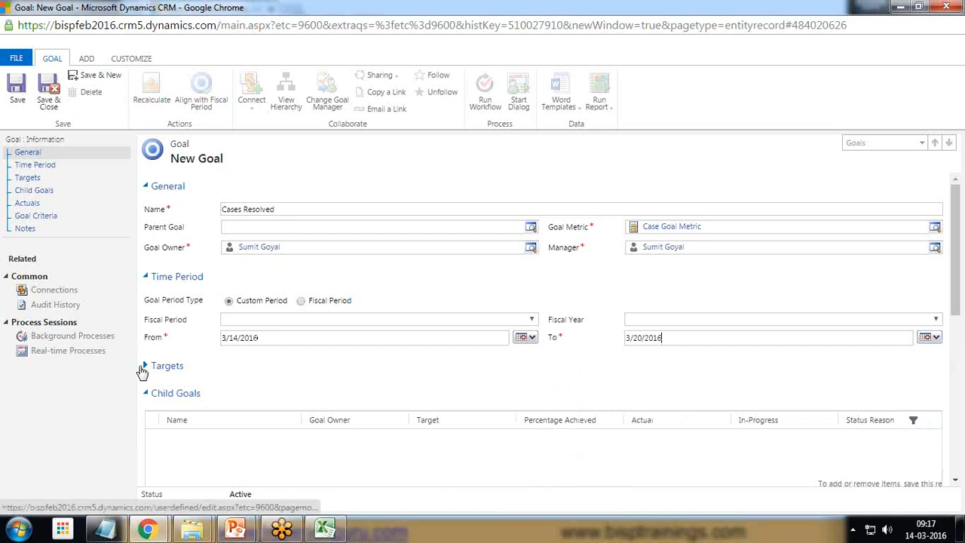
click(19, 98)
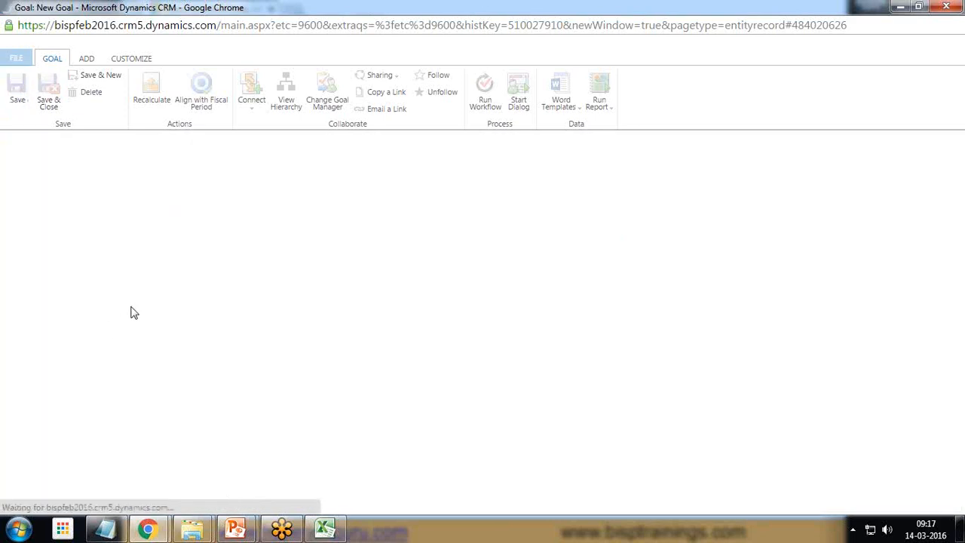
Step: Set the goal's Target (Integer) to 10, then save and close the goal
scroll(260, 339, down, 3)
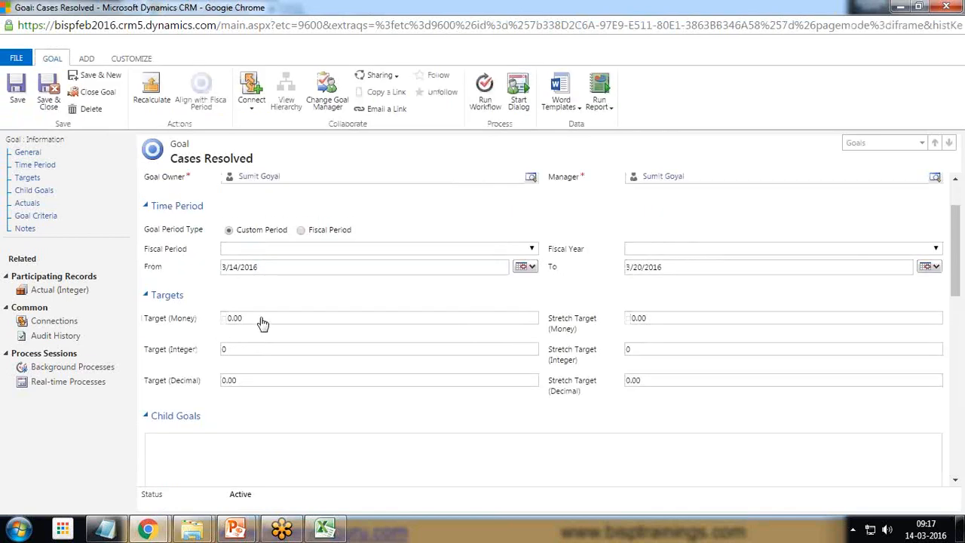
click(242, 387)
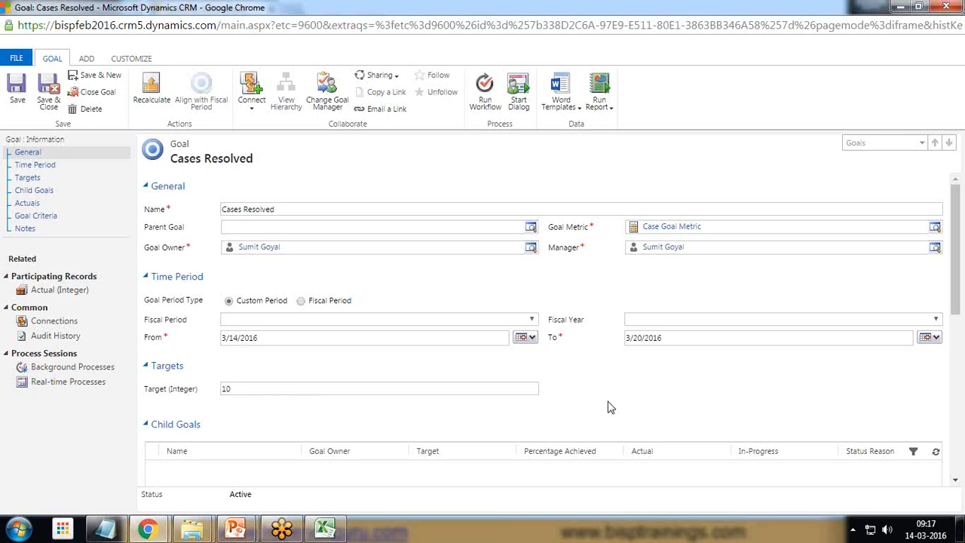
click(50, 91)
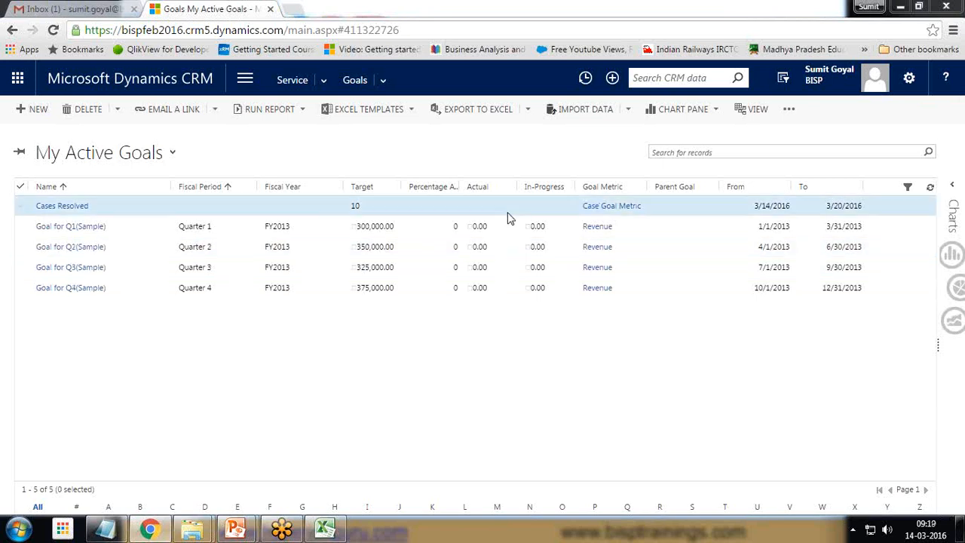
Step: Widen the Percentage Achieved column in the My Active Goals list to read its full heading
click(22, 207)
click(129, 110)
drag(458, 190, 493, 191)
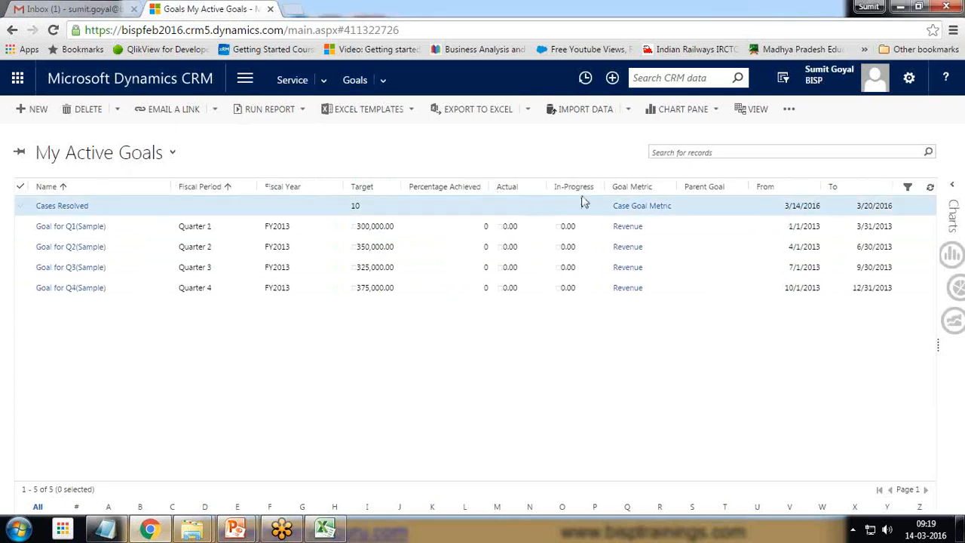
Step: Open the Cases list in the Service area
click(247, 79)
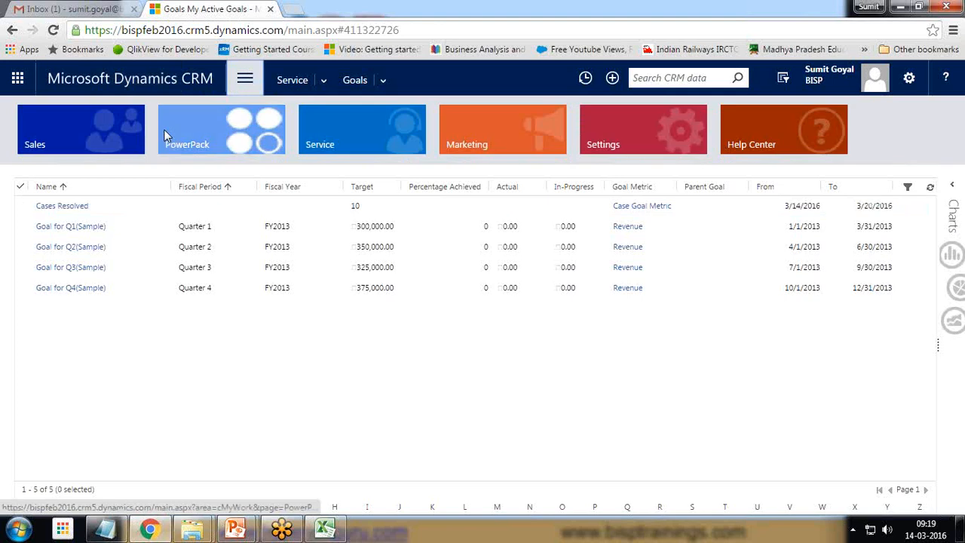
click(338, 123)
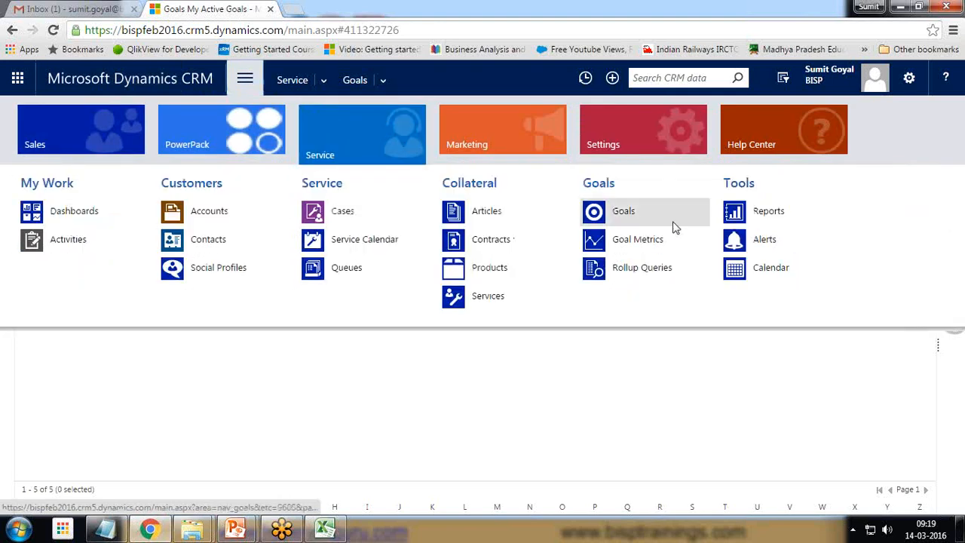
click(343, 214)
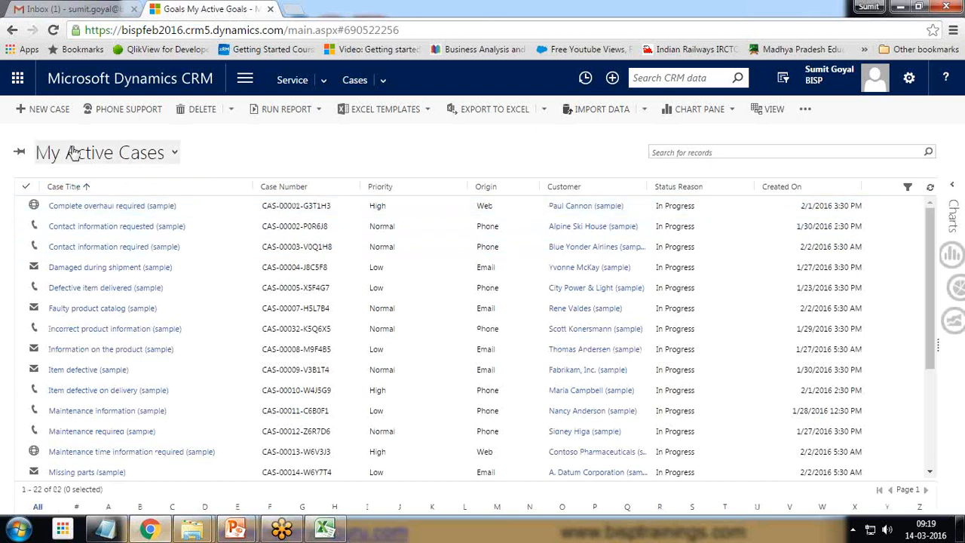
Step: Resolve the case Complete overhaul required (sample) as Problem Solved with the resolution Solution Provided, accepting cancellation of its open activities
click(22, 208)
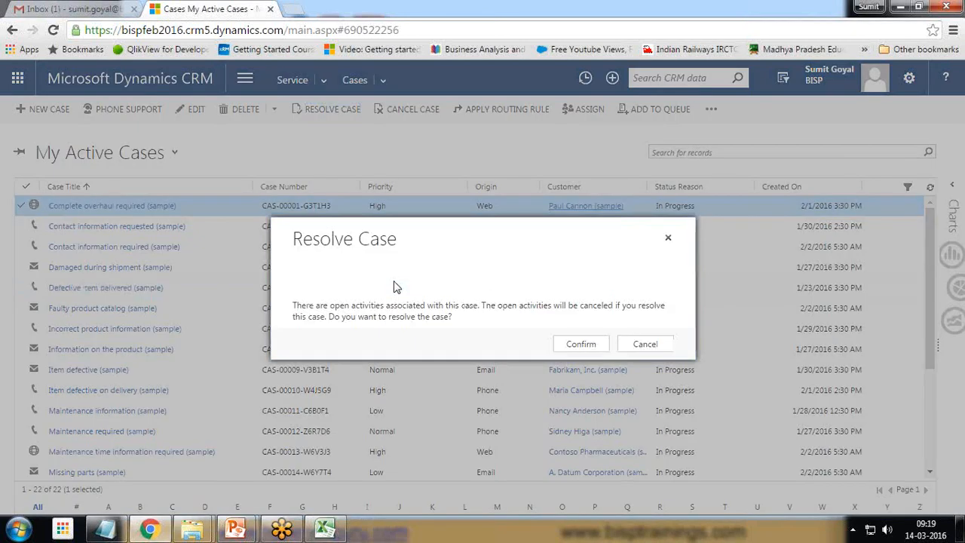
click(580, 343)
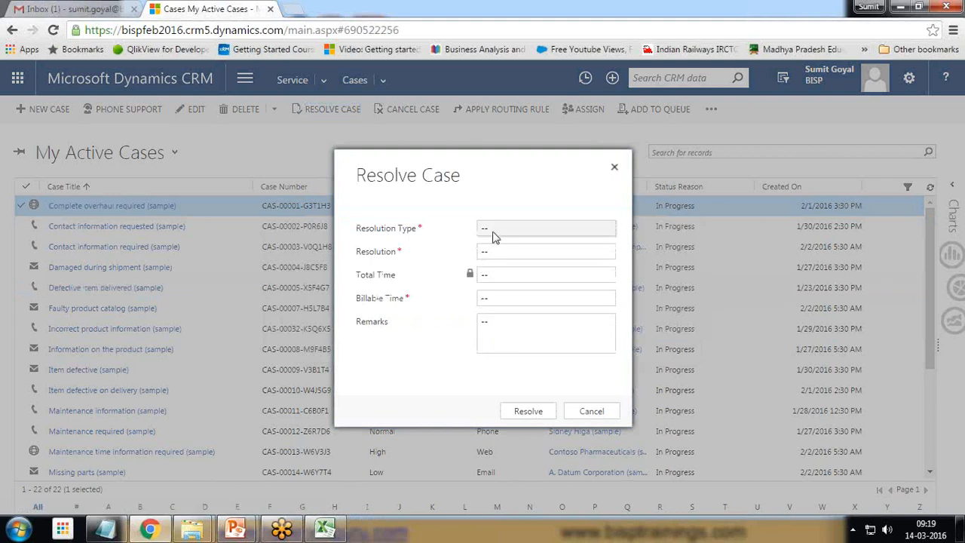
click(502, 236)
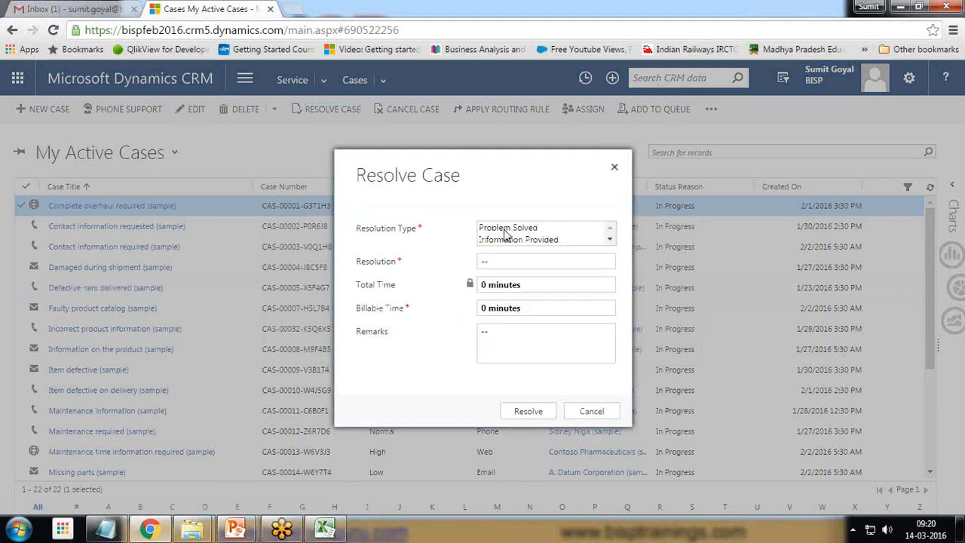
click(512, 273)
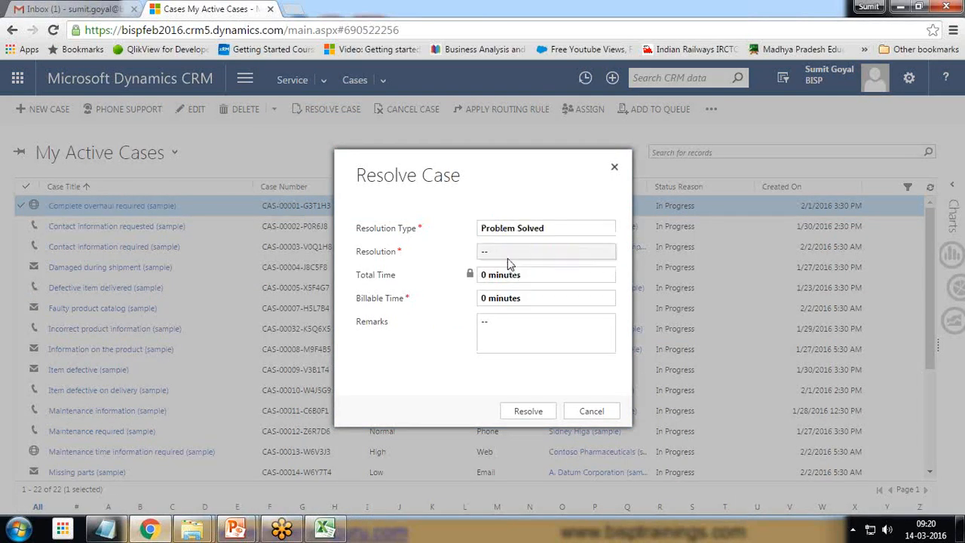
click(507, 252)
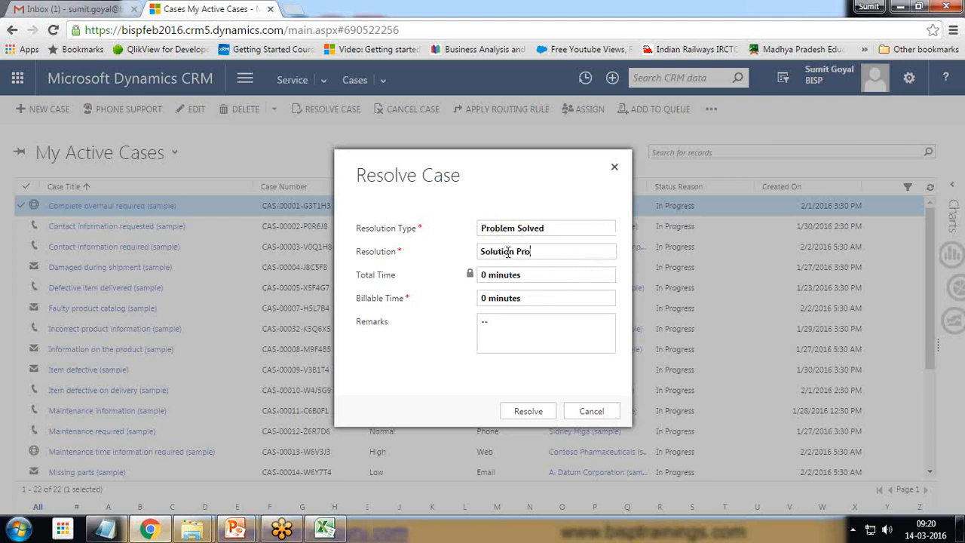
text(Solution Provided)
click(528, 411)
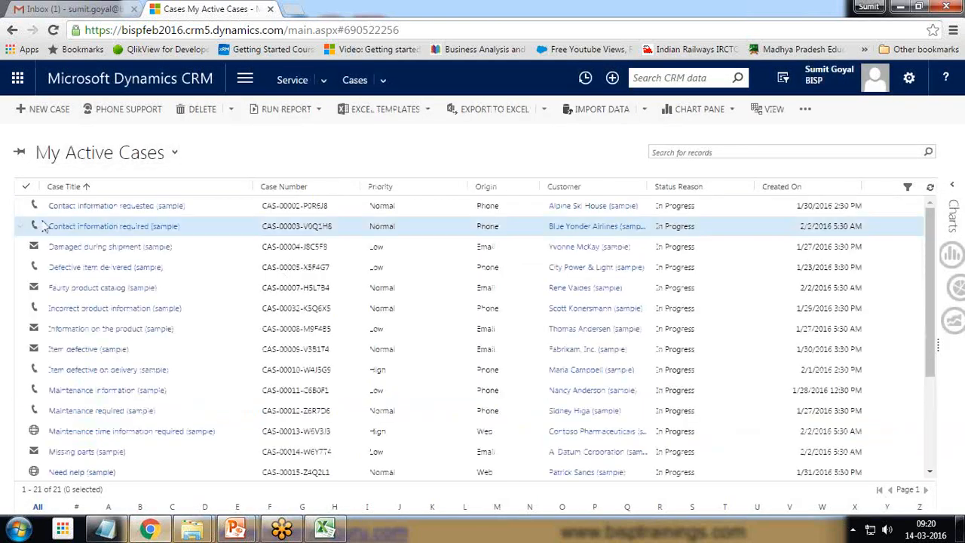
Step: Resolve the case Damaged during shipment (sample) as Problem Solved with a resolution stating the issue is resolved, accepting cancellation of its open activities
click(23, 250)
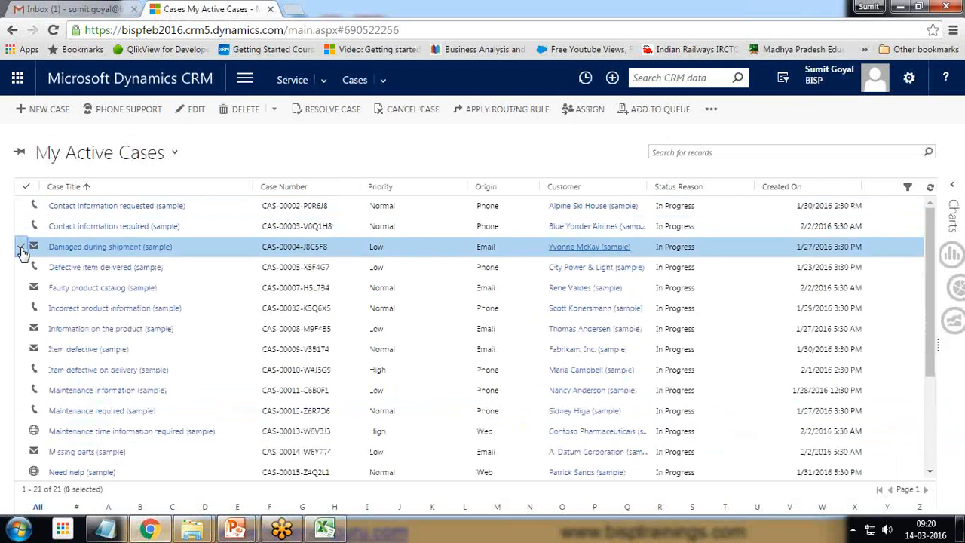
click(333, 113)
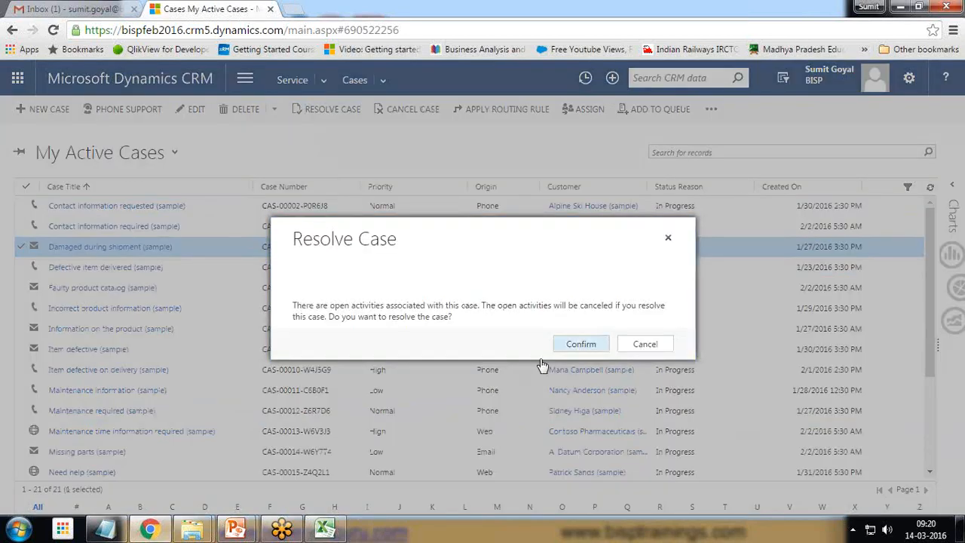
click(584, 345)
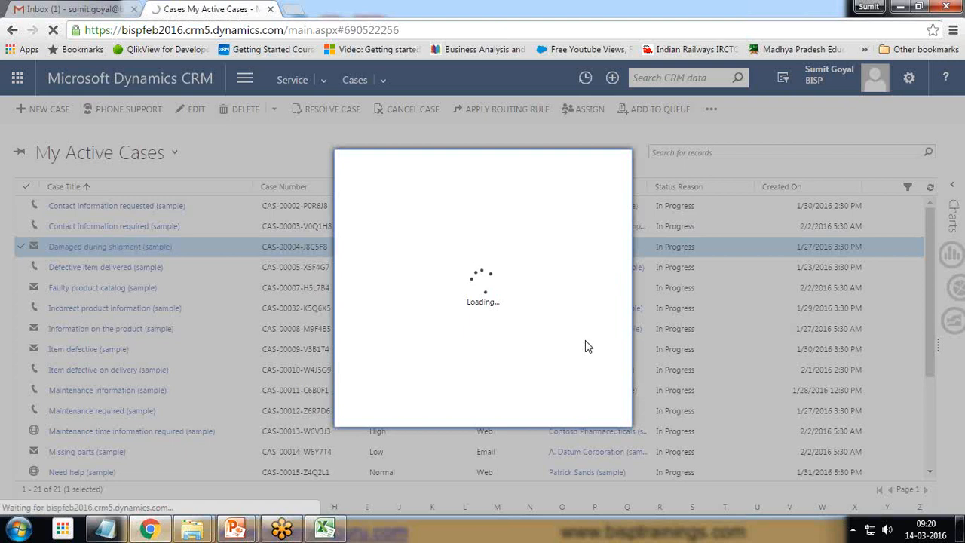
click(511, 232)
click(511, 229)
click(502, 253)
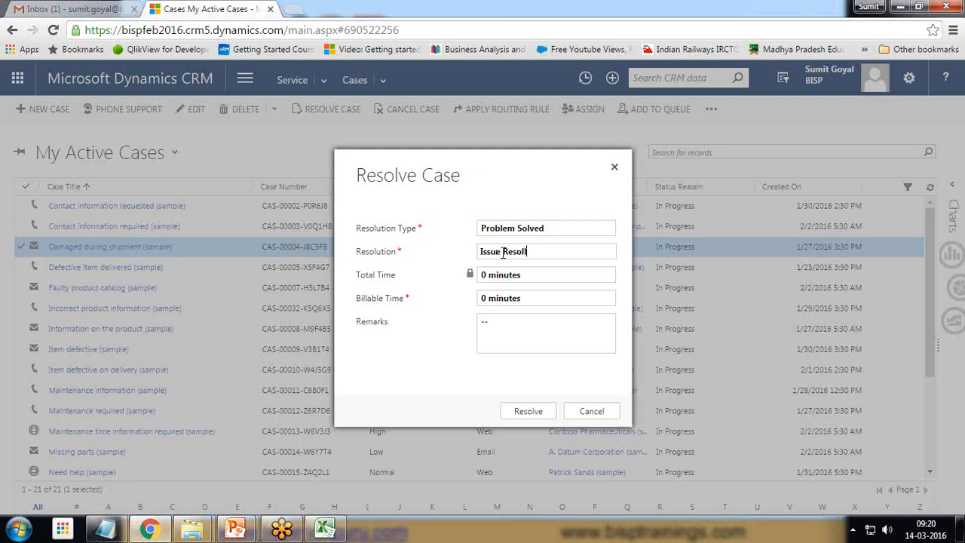
click(527, 411)
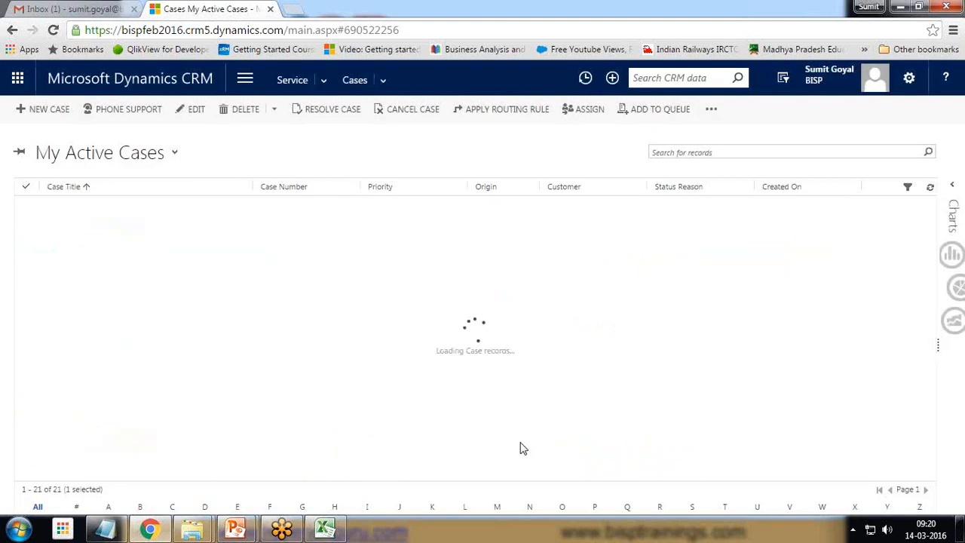
Step: Open the Goals list in the Service area
click(243, 85)
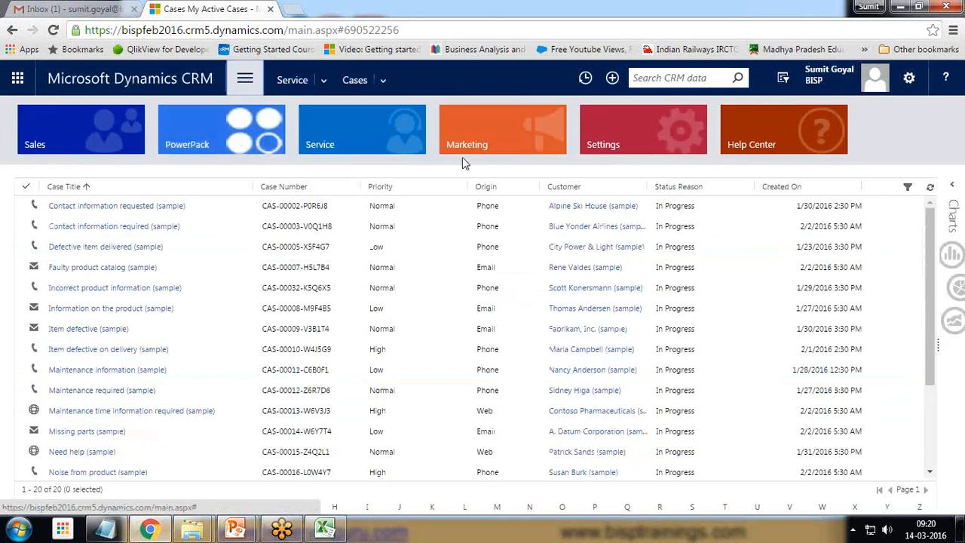
click(330, 133)
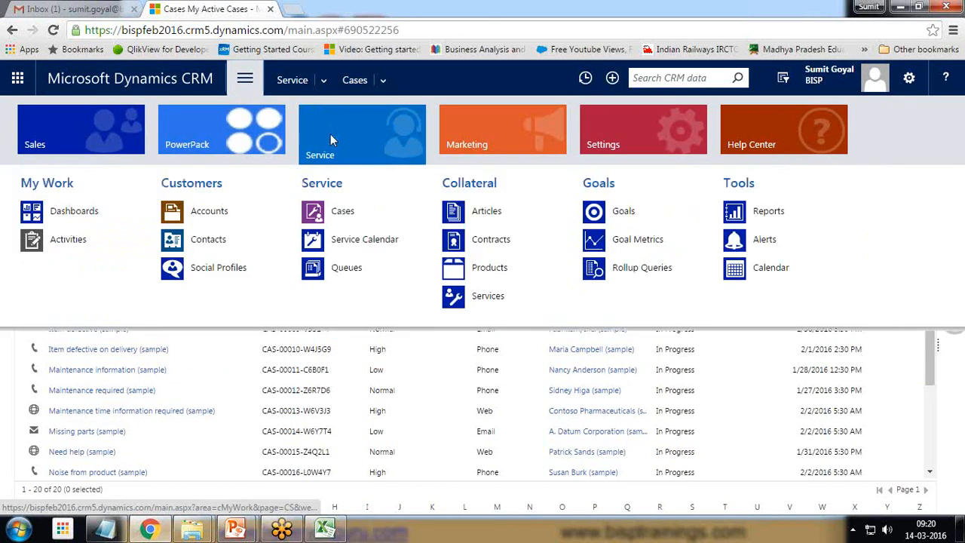
click(624, 212)
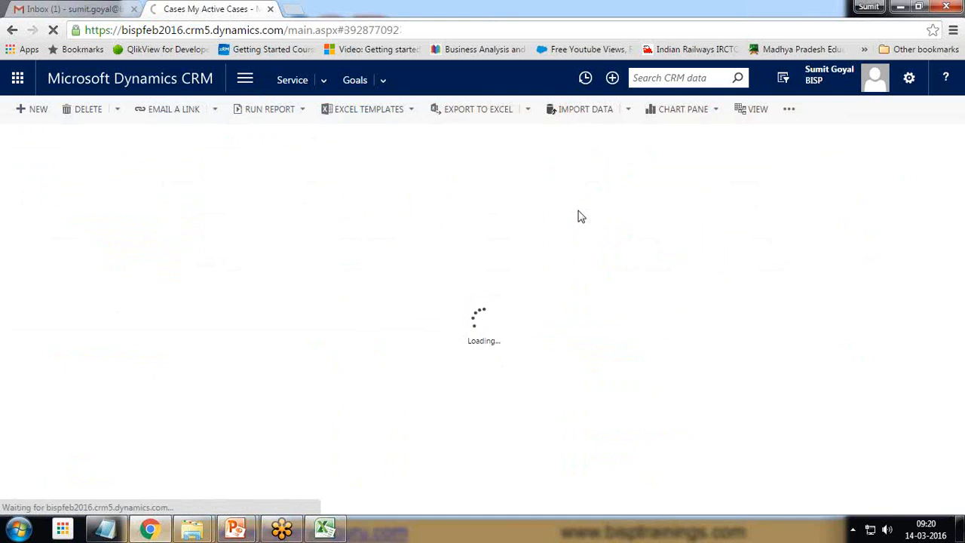
Step: Recalculate the Cases Resolved goal in the My Active Goals list, accepting the data roll-up
click(23, 206)
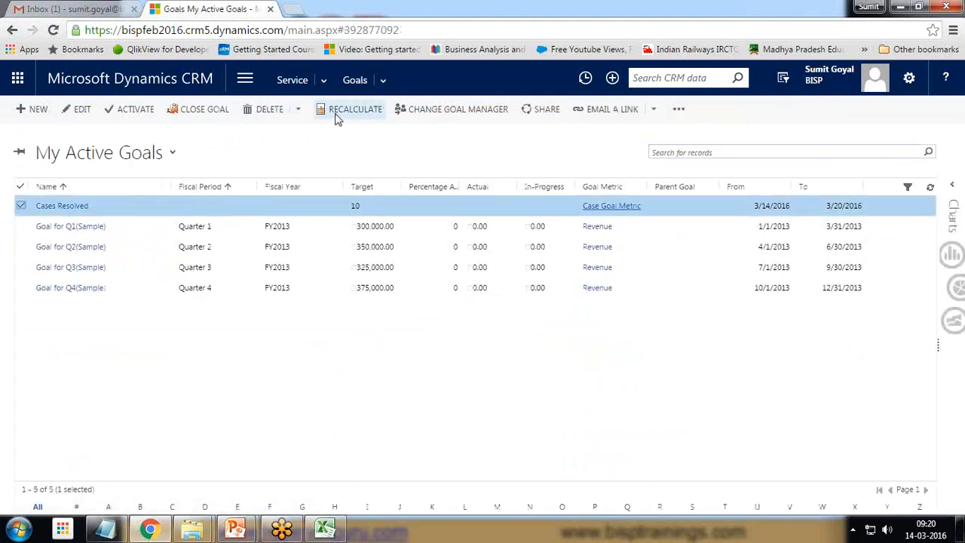
click(340, 110)
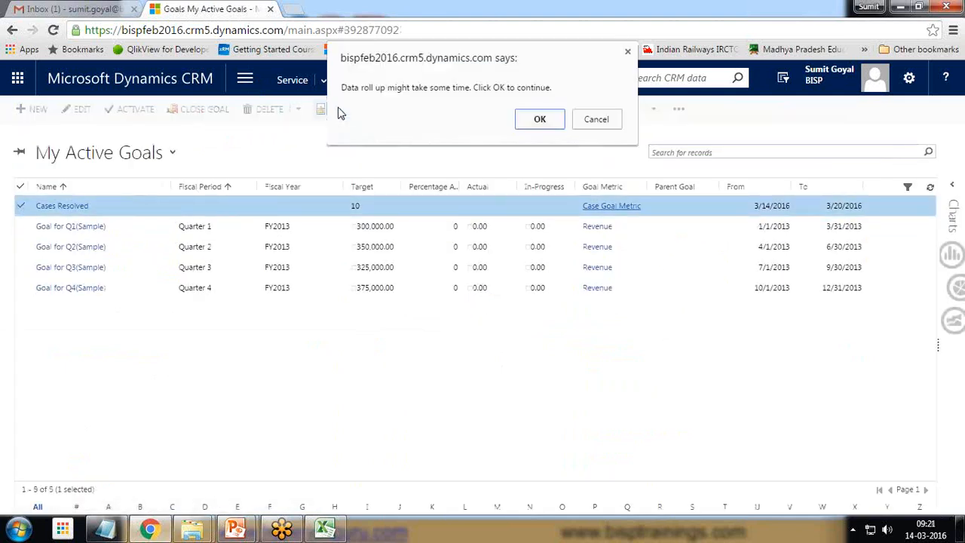
click(536, 122)
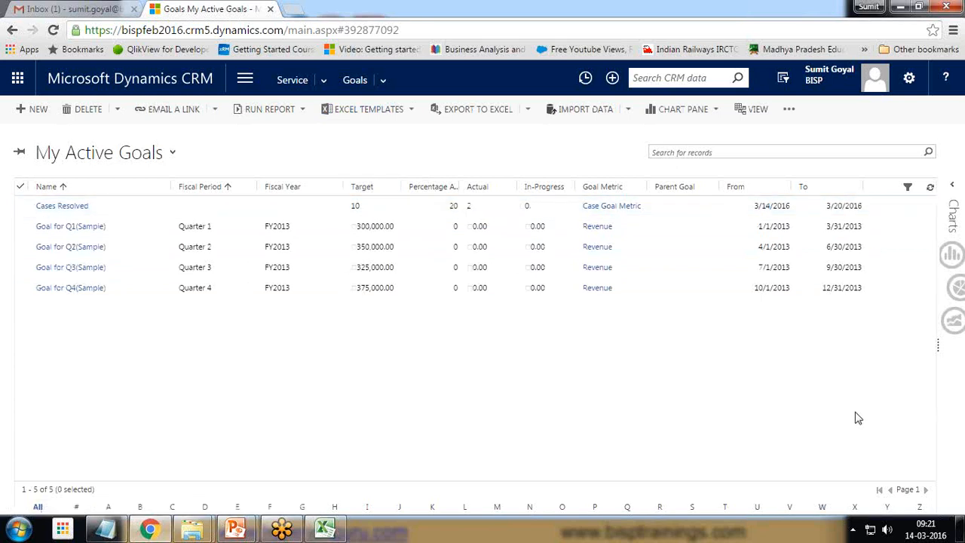
mouse_move(366, 193)
mouse_down()
mouse_move(341, 219)
mouse_move(362, 191)
mouse_up()
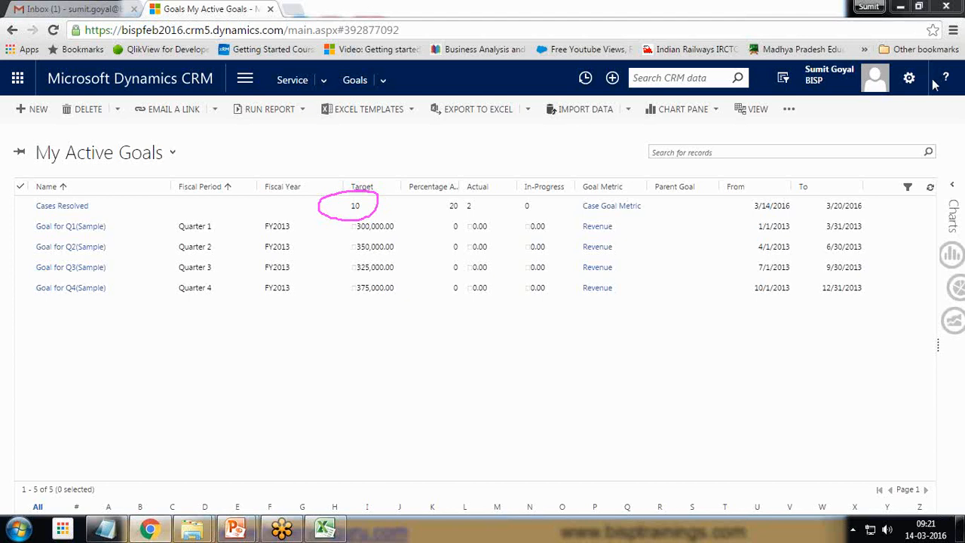
mouse_move(744, 215)
mouse_down()
mouse_move(888, 208)
mouse_move(768, 185)
mouse_move(746, 211)
mouse_up()
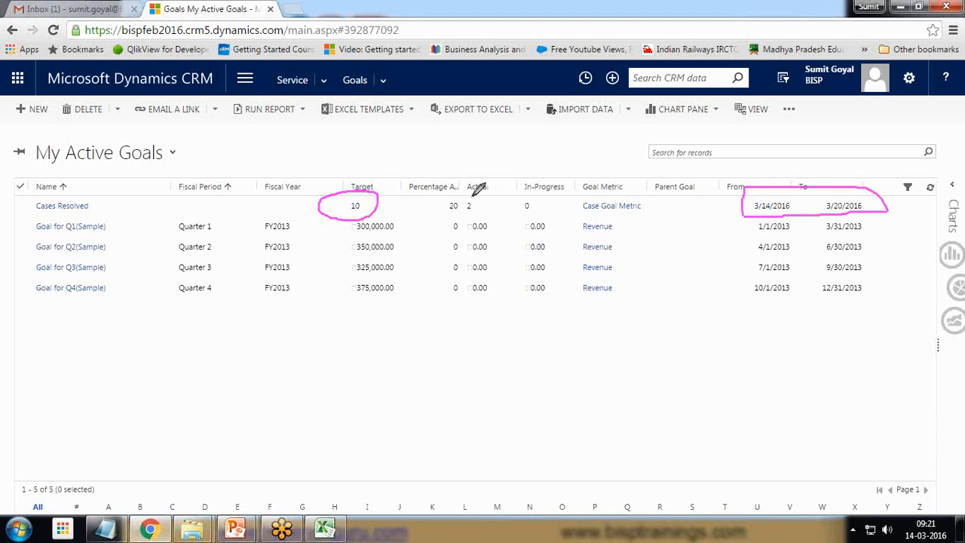
mouse_move(473, 196)
mouse_down()
mouse_move(457, 207)
mouse_move(479, 217)
mouse_move(491, 189)
mouse_move(477, 184)
mouse_move(450, 210)
mouse_move(462, 213)
mouse_up()
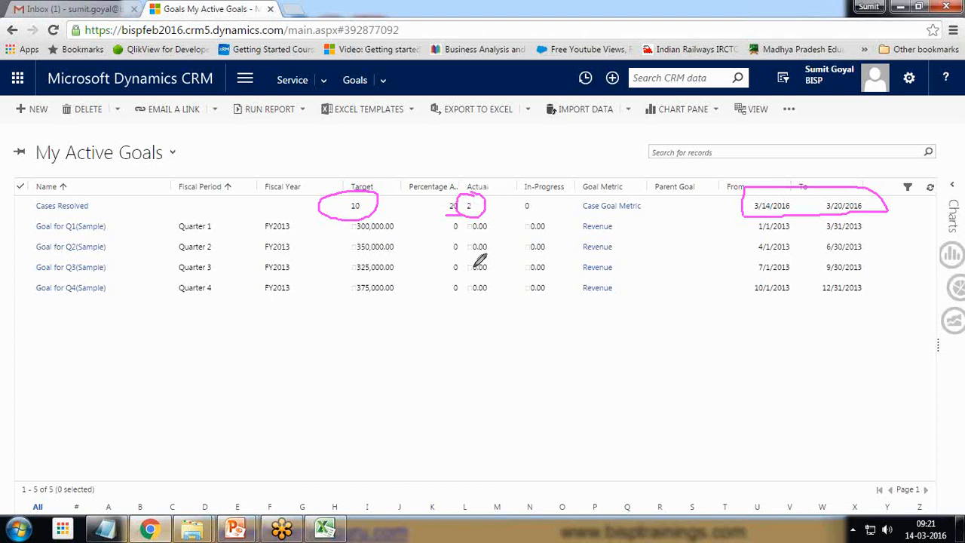
click(890, 402)
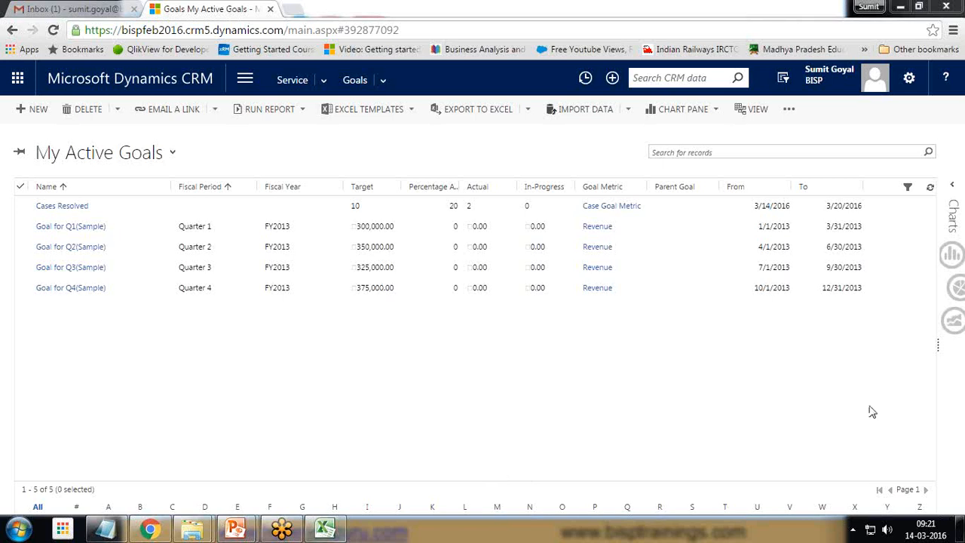
mouse_move(240, 532)
click(362, 482)
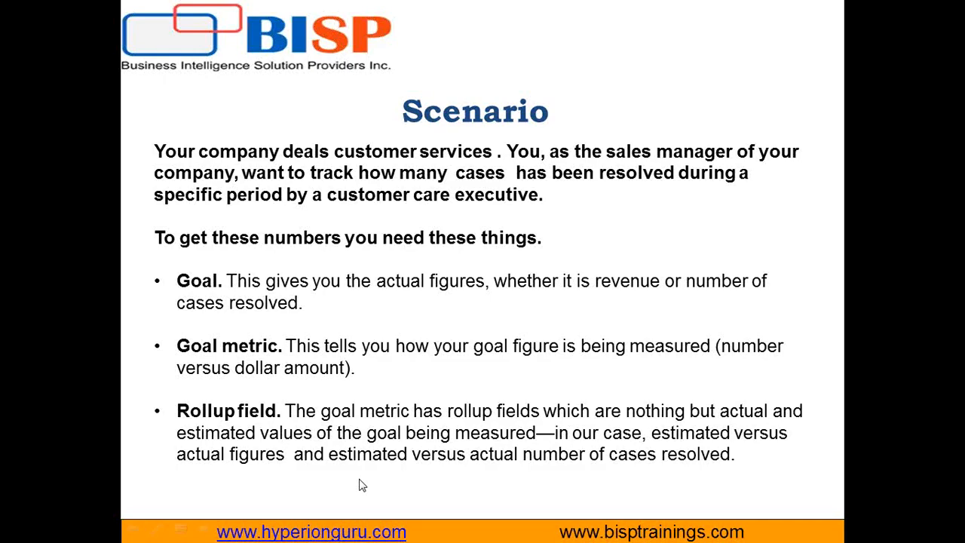
click(428, 423)
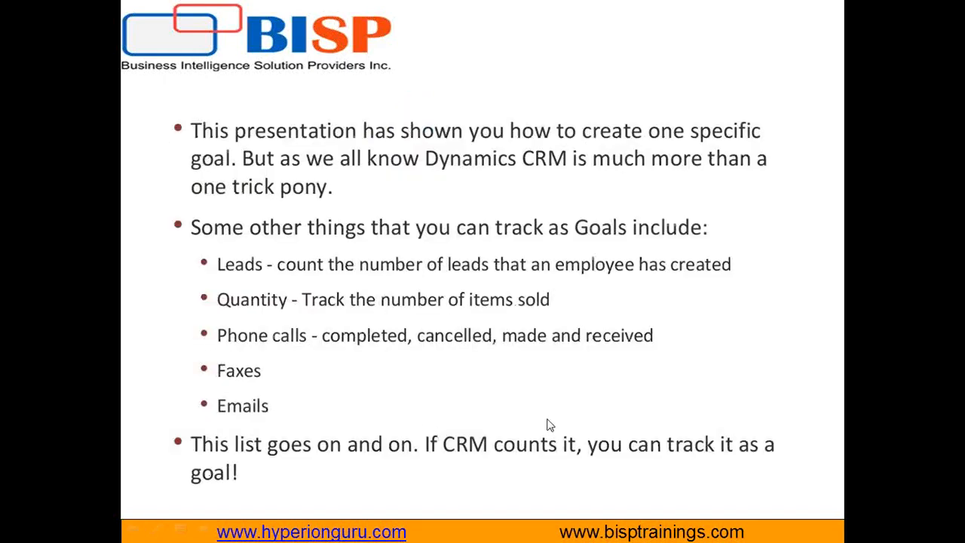